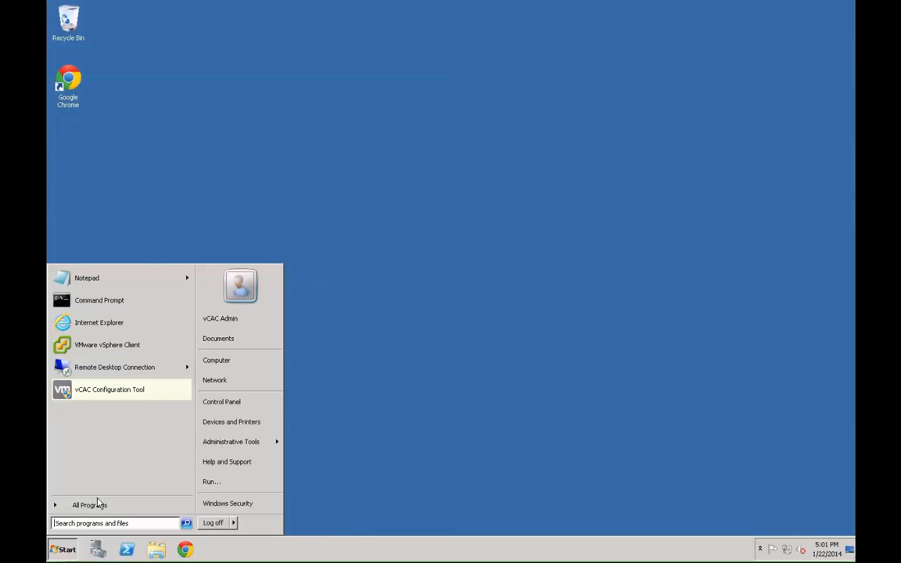
- Launch vCenter Orchestrator Client from the VMware folder under All Programs
click(89, 504)
click(81, 369)
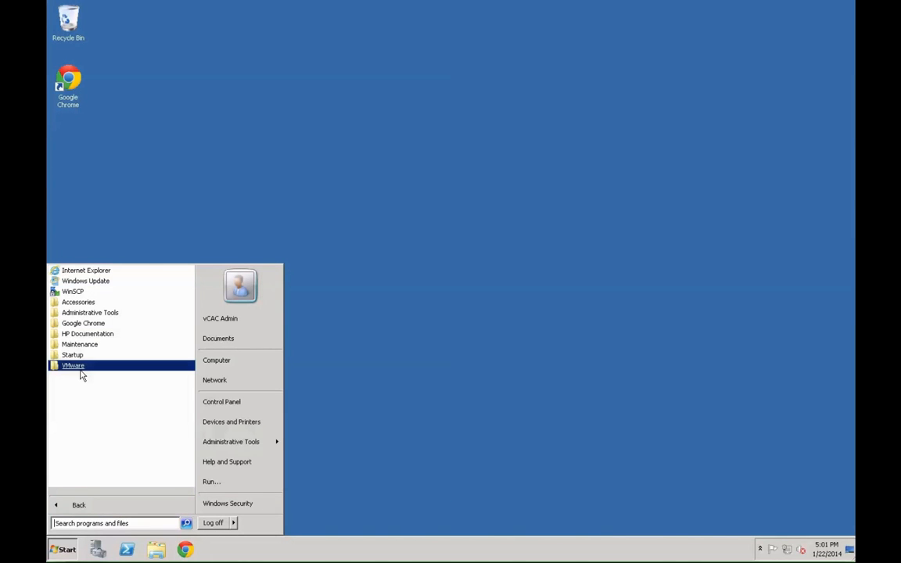
click(81, 374)
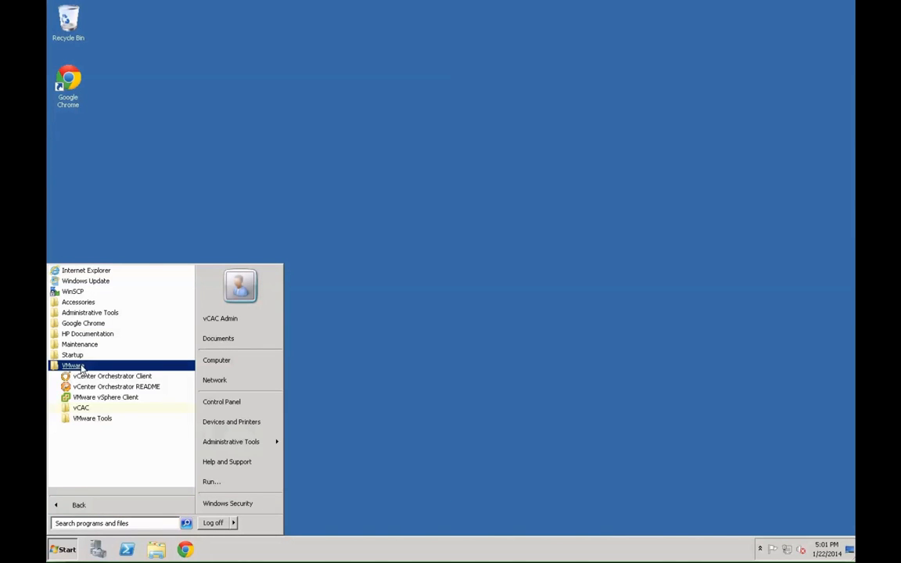
click(127, 379)
- Log in to vcac.cab.vdc.cdip.net with the administrator account and password, installing its certificate
text(vcac.)
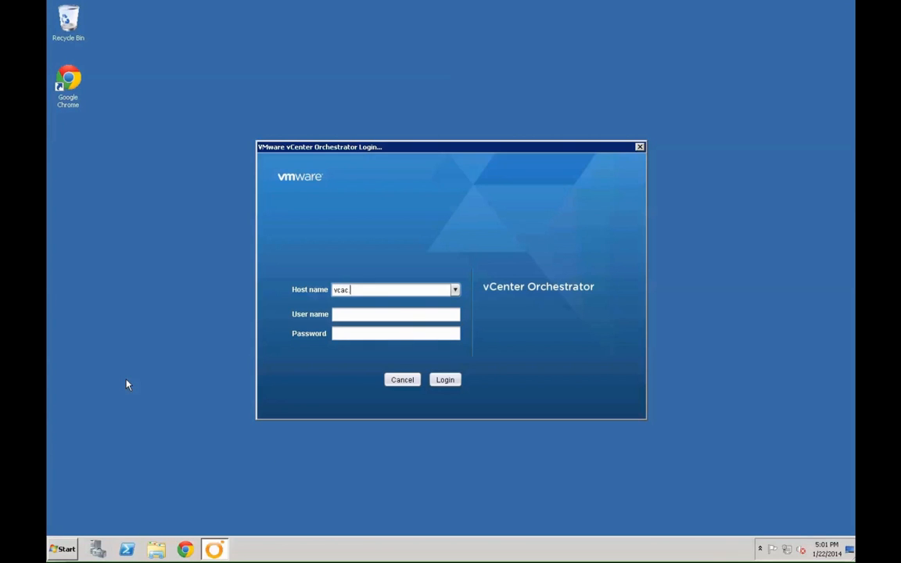
text(cab.vdc.cdip.net)
key(Tab)
text(Adm)
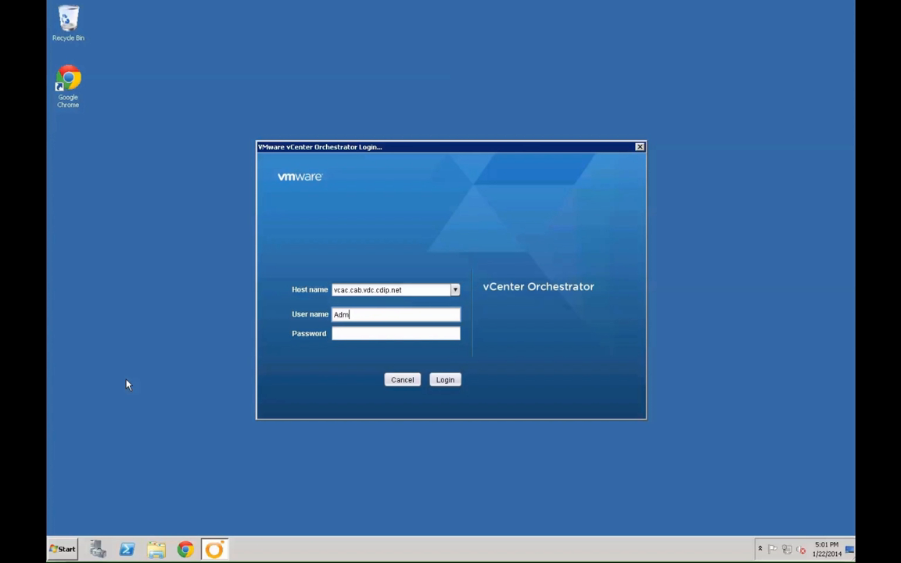
text(inistraot)
text(r@vsphere.local)
key(Tab)
text(******)
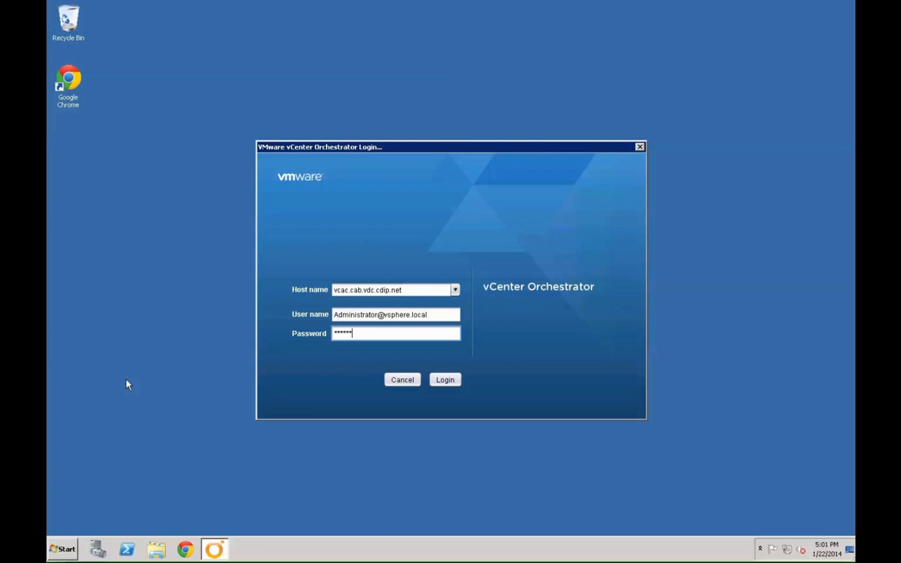
text(****)
click(438, 380)
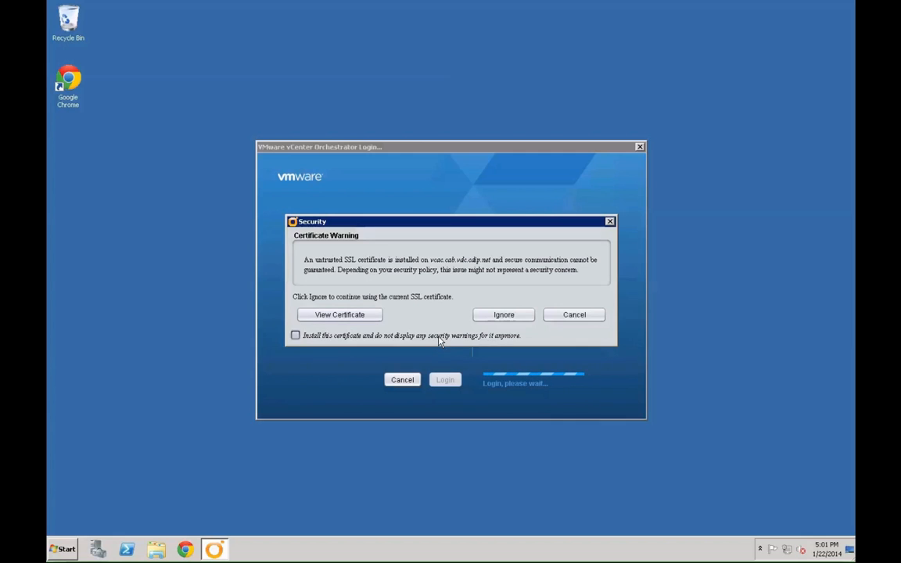
click(440, 340)
click(503, 316)
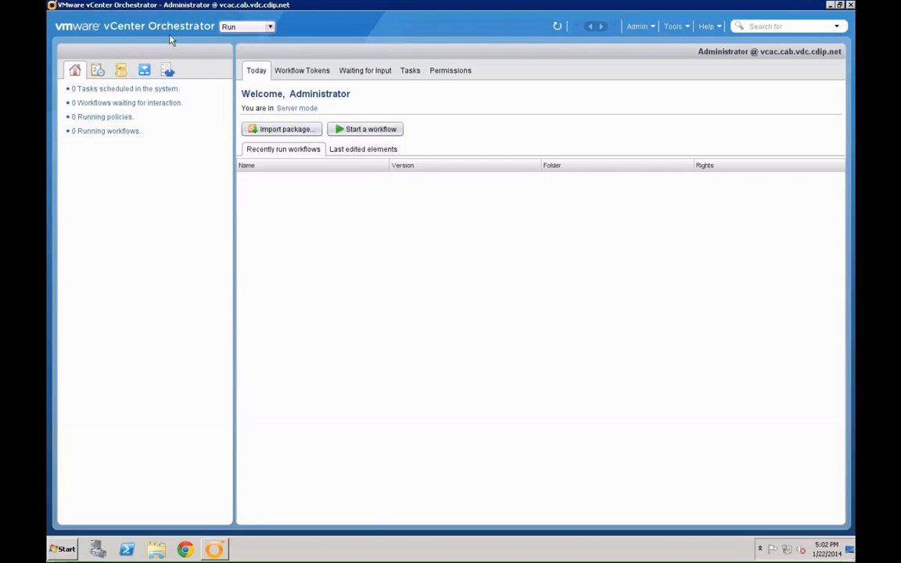
- Switch to Design mode and add a top-level folder named 'CAB Workflows'
click(228, 27)
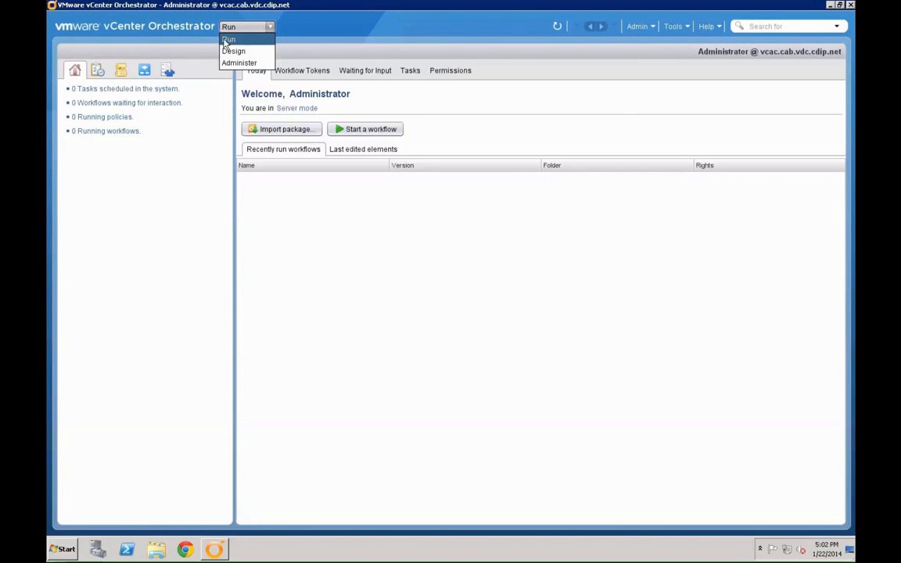
click(233, 51)
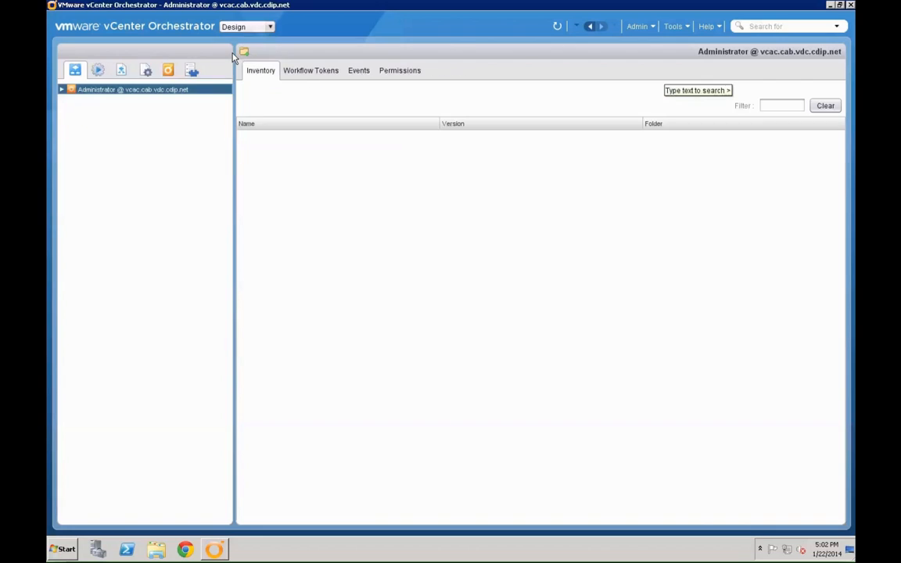
click(62, 89)
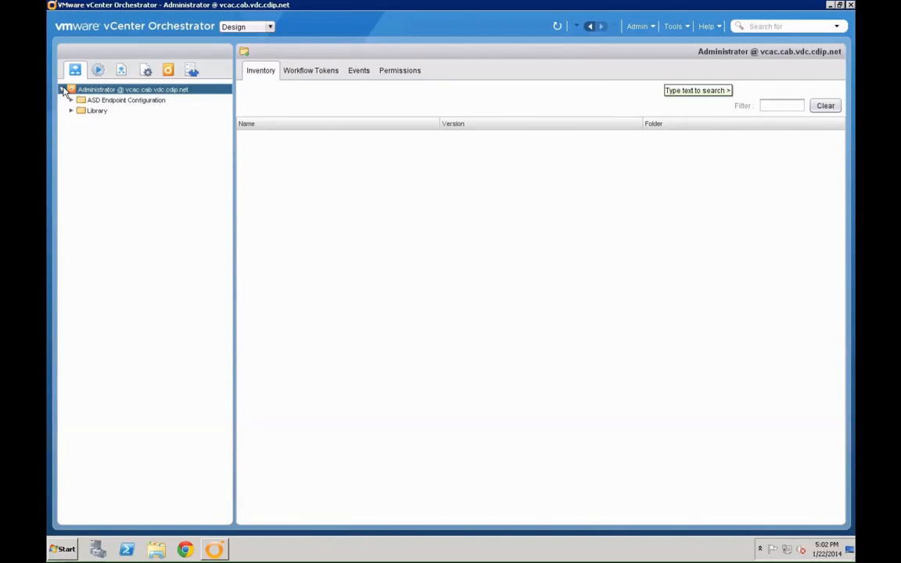
right_click(114, 93)
click(113, 99)
text(C)
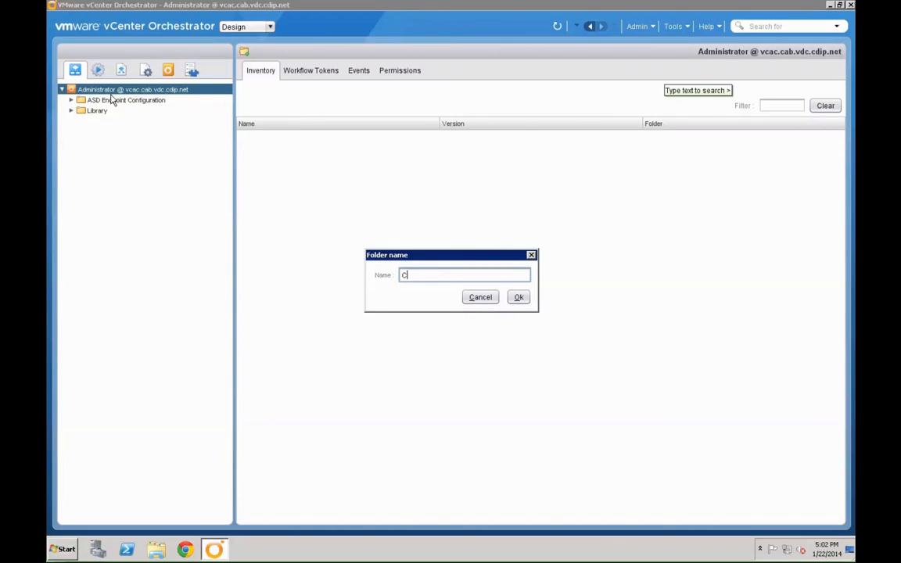
text(AB Workflows)
key(Return)
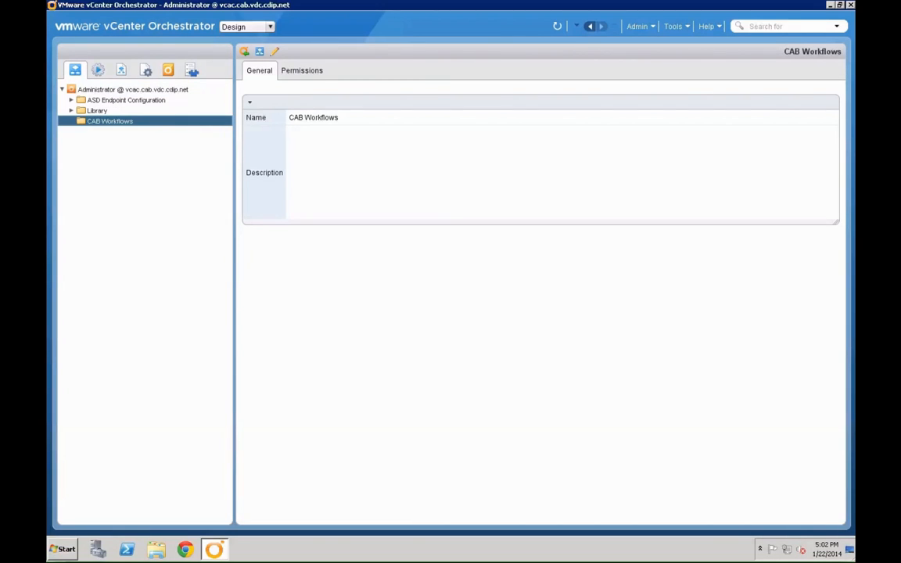
- Create a new workflow 'Change AD User Password' in the CAB Workflows folder
right_click(111, 127)
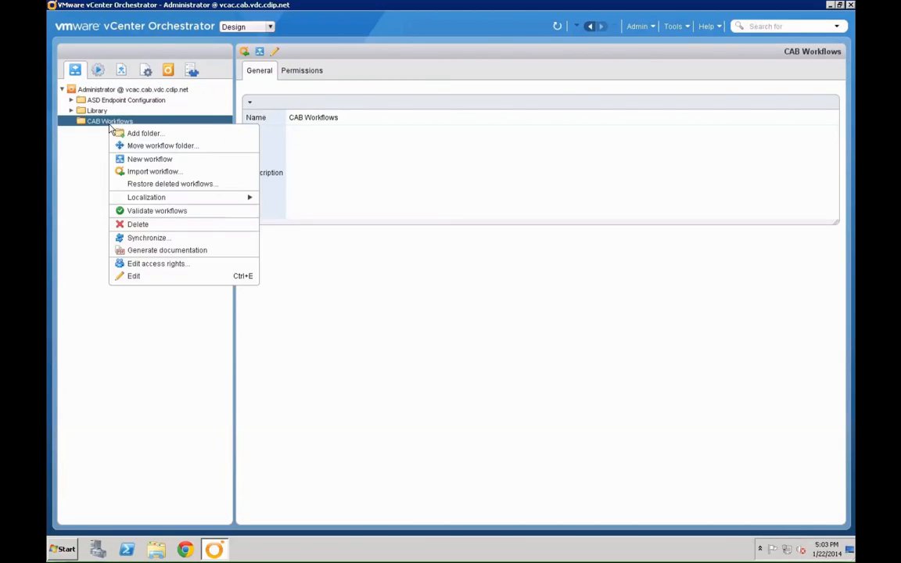
click(160, 159)
text(Chang)
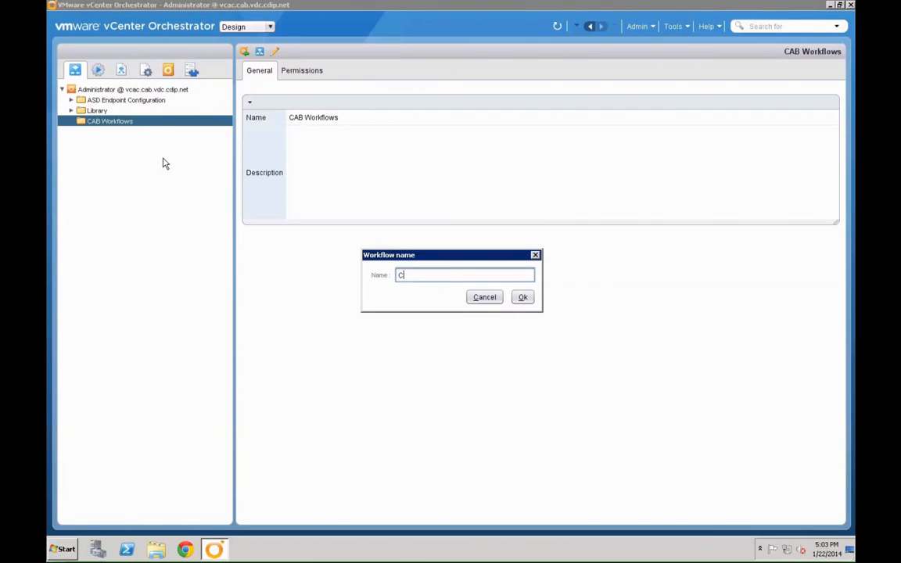
text(e AD User Password)
key(Return)
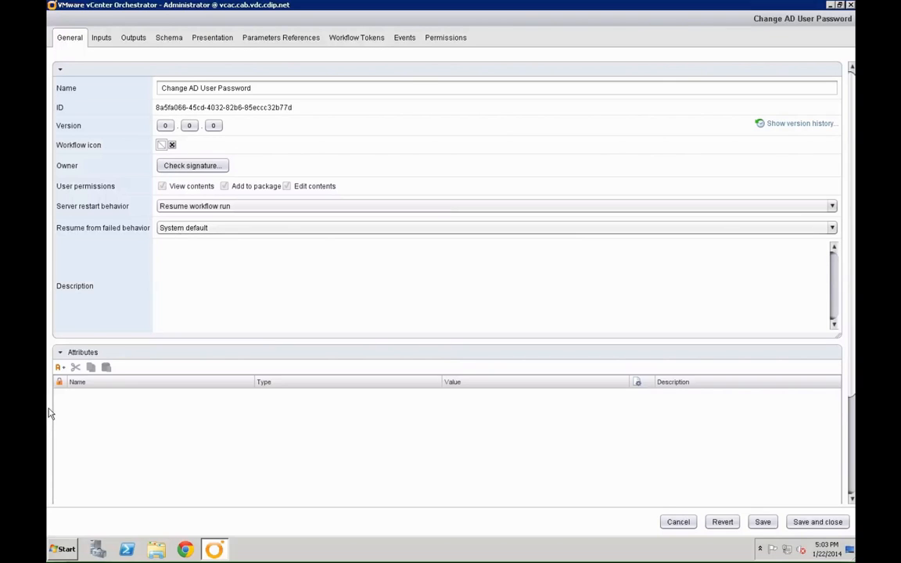
- Add a workflow attribute and rename it from att0 to errorCode
click(59, 368)
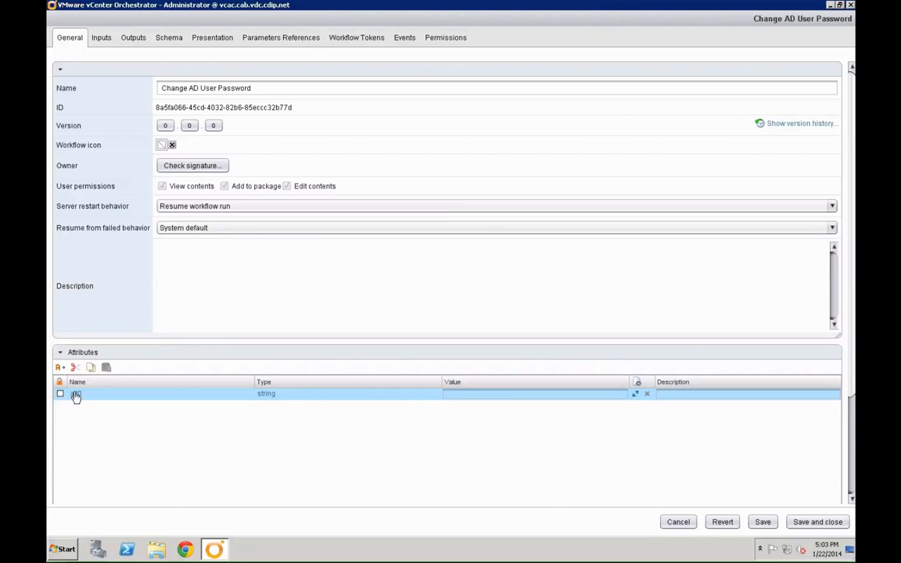
click(75, 395)
text(errorCode)
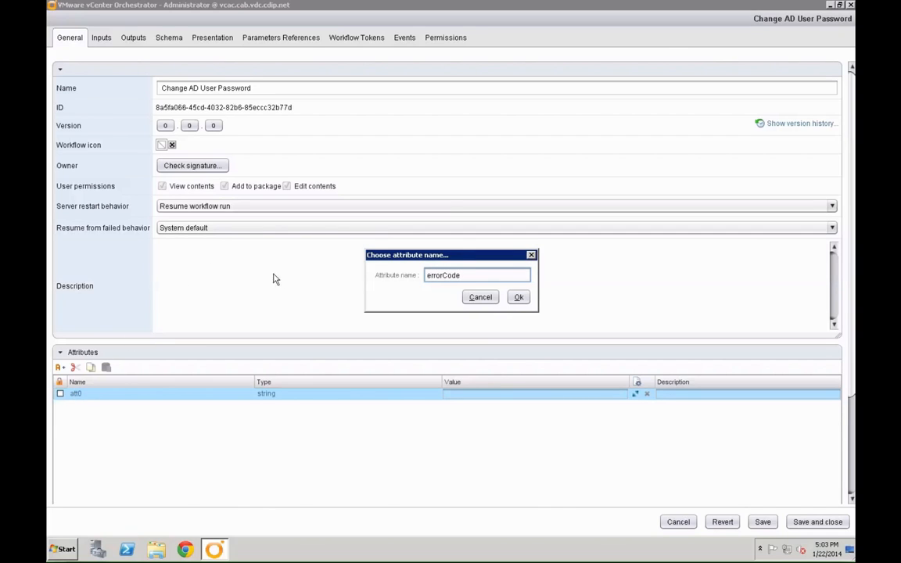
click(518, 297)
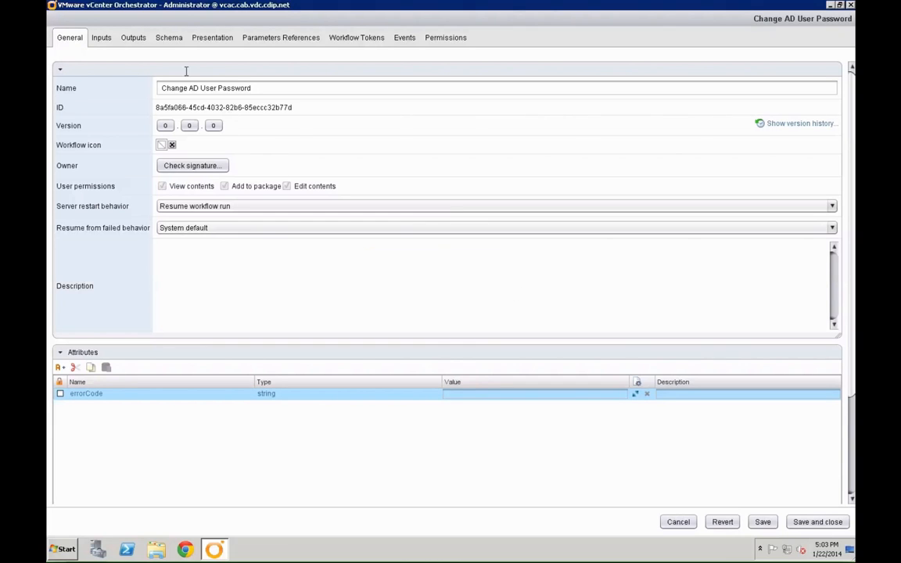
click(109, 39)
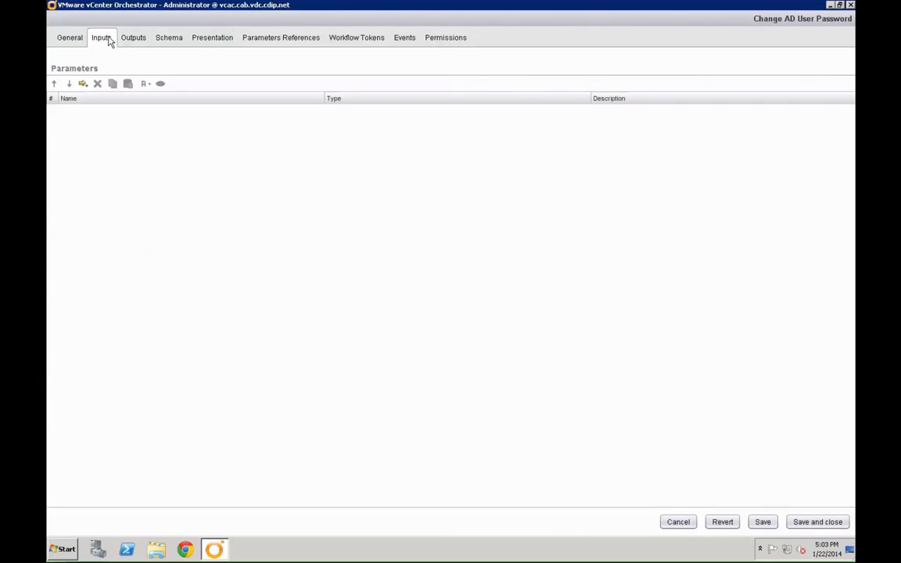
- Add an input parameter named 'user' with type AD:User
click(83, 83)
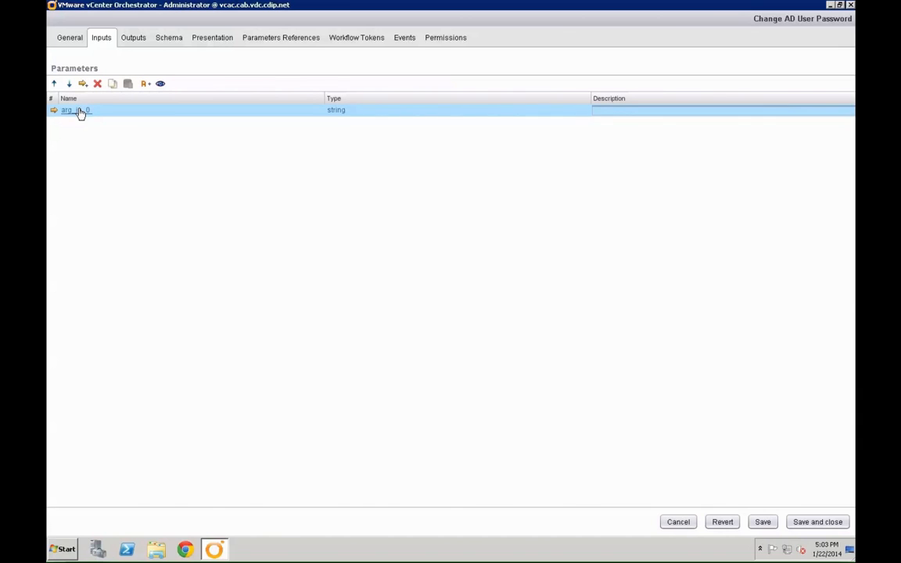
click(79, 111)
text(user)
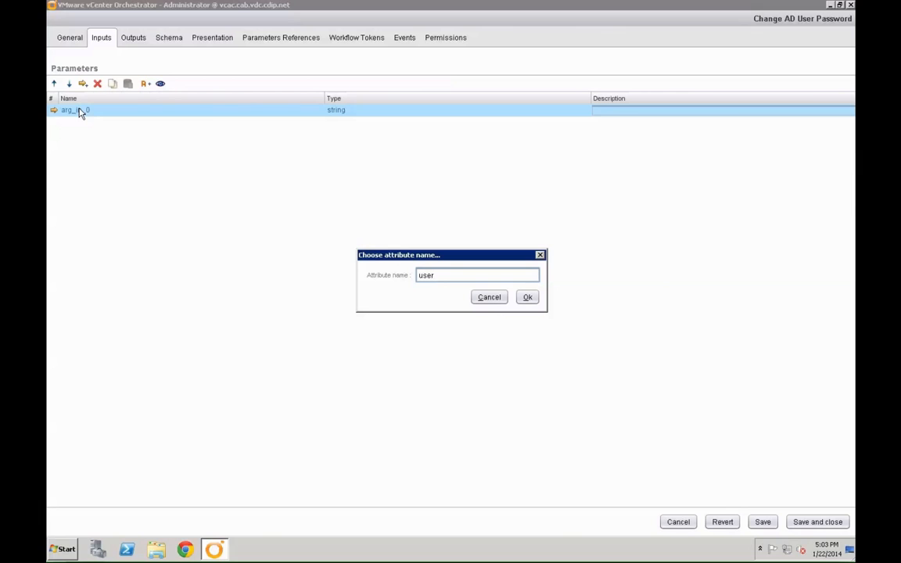
key(Return)
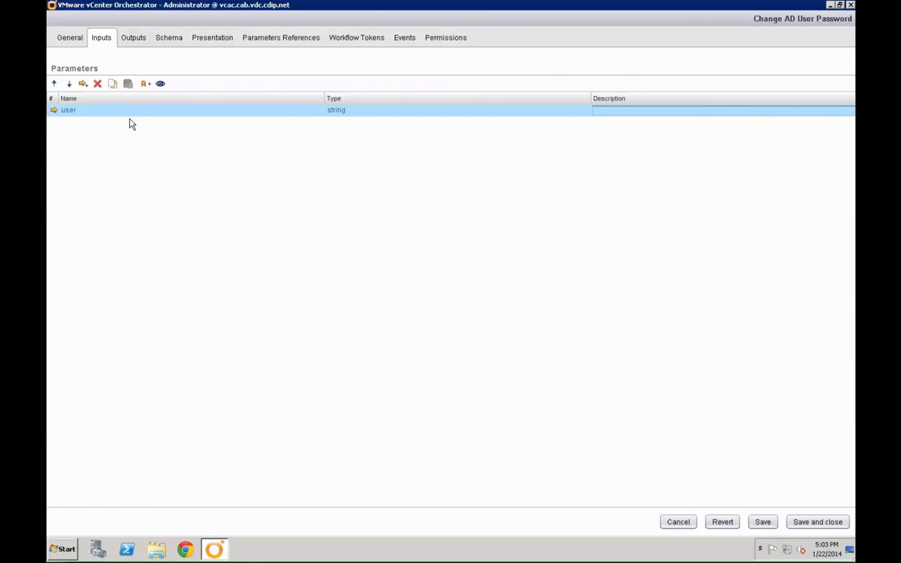
click(336, 111)
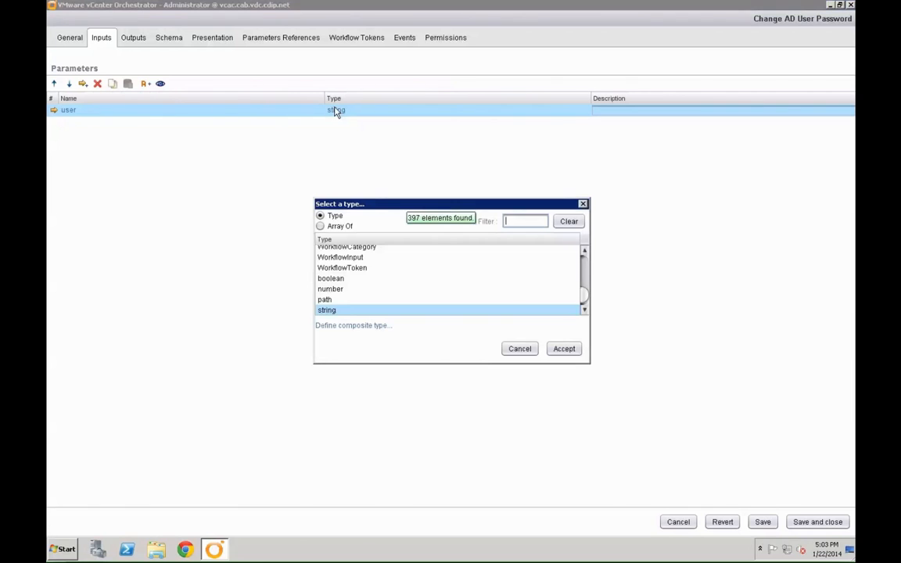
text(AD:Use)
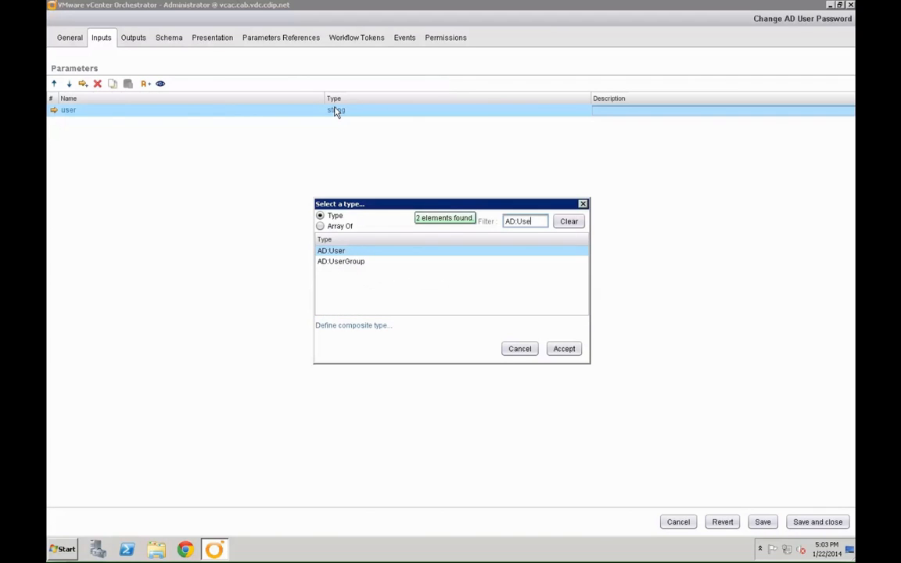
click(565, 349)
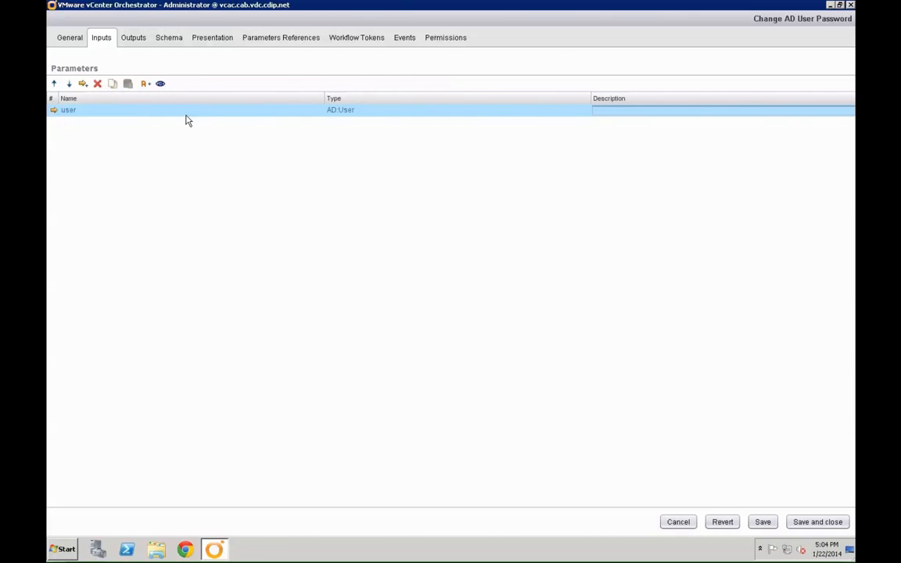
- Add an input parameter named 'password' with type SecureString
click(83, 84)
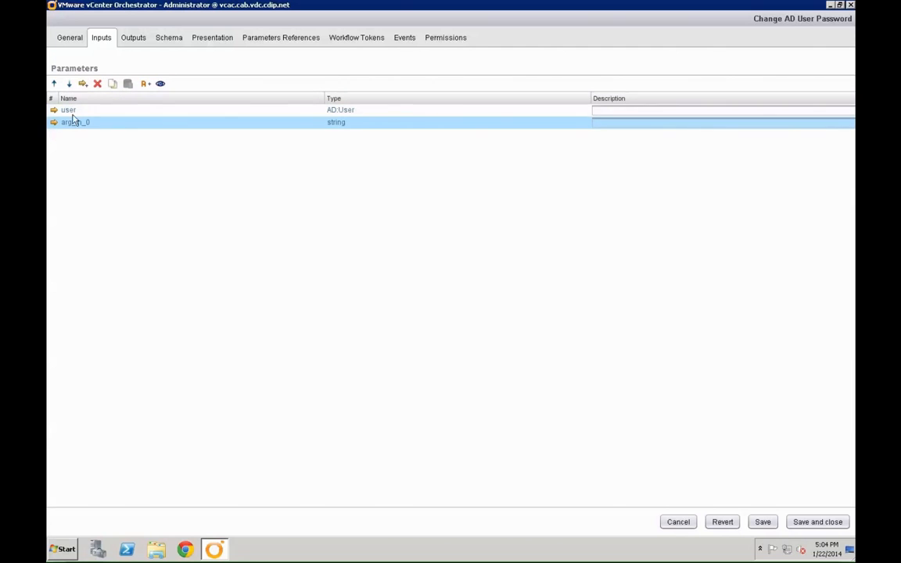
click(74, 123)
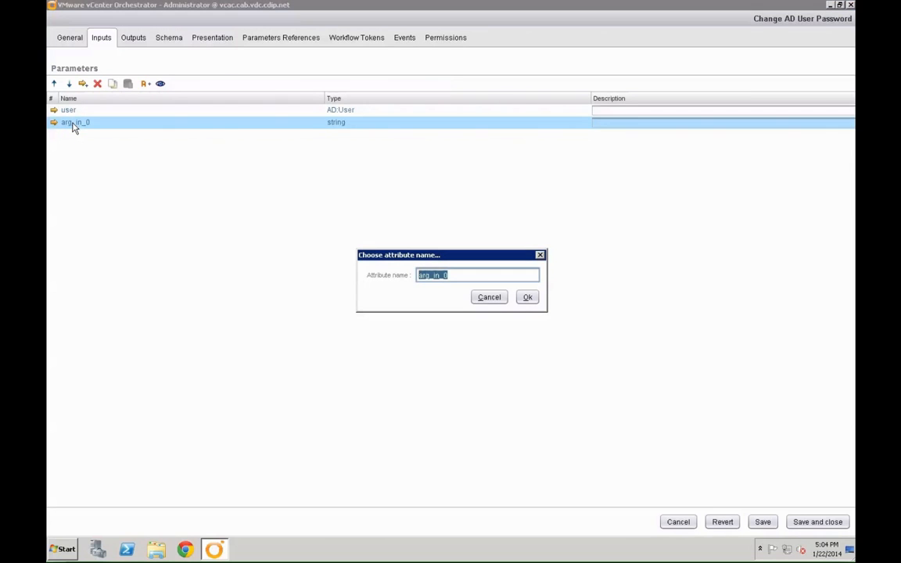
text(password)
key(Return)
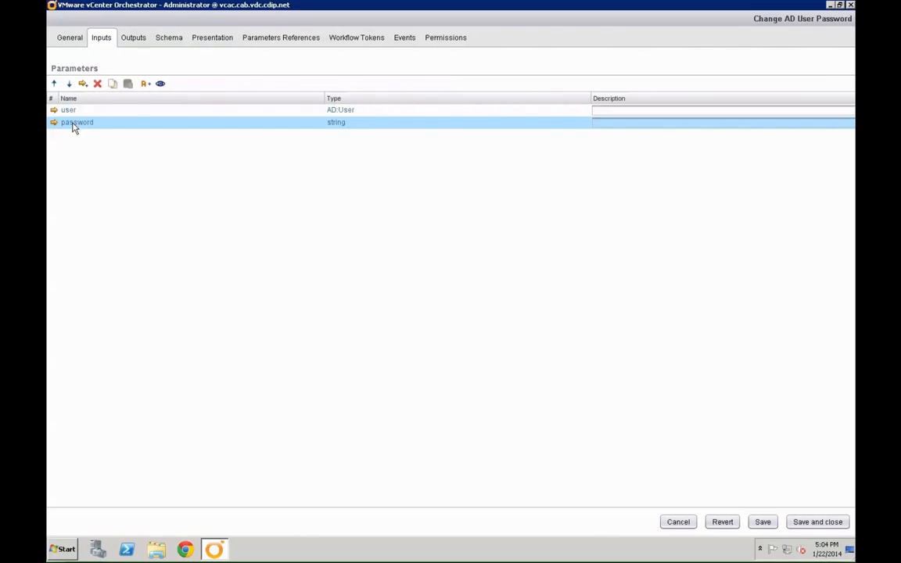
click(340, 123)
text(Secure)
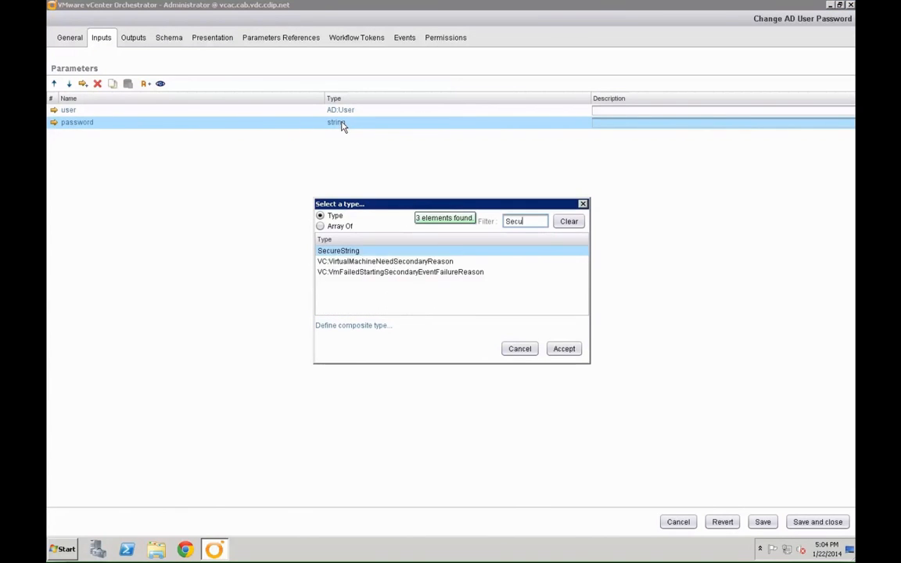
click(563, 349)
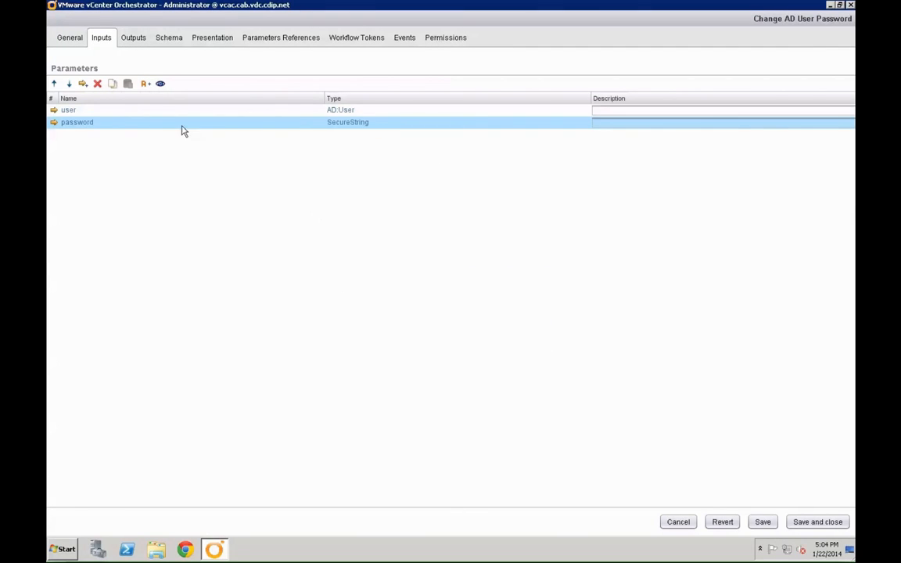
- Add a second SecureString input parameter named 'confirmPassword'
click(83, 85)
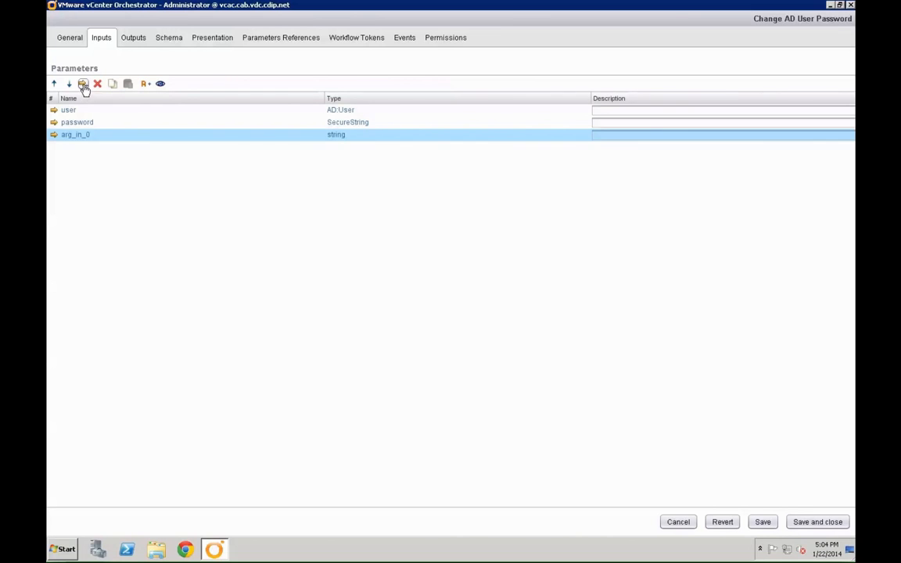
click(76, 135)
text(confir)
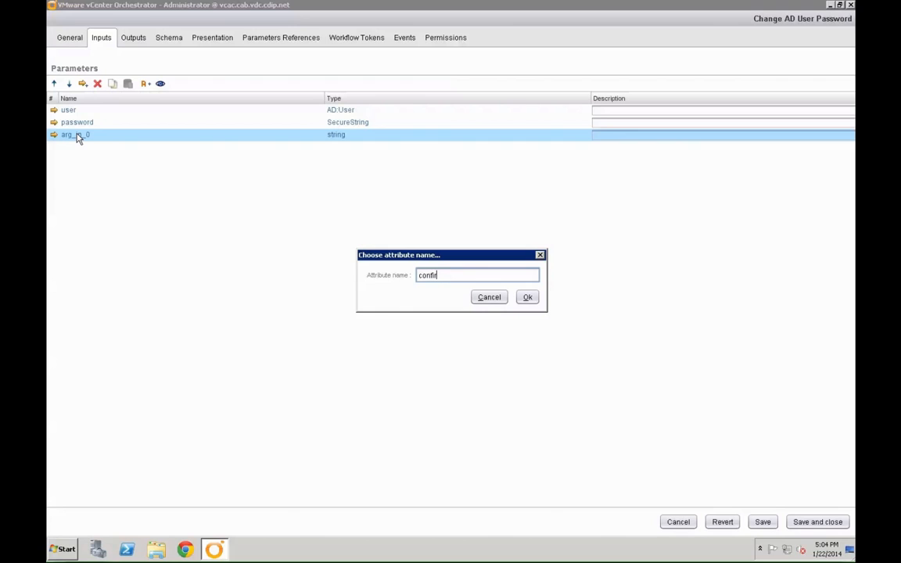
text(mPassword)
key(Return)
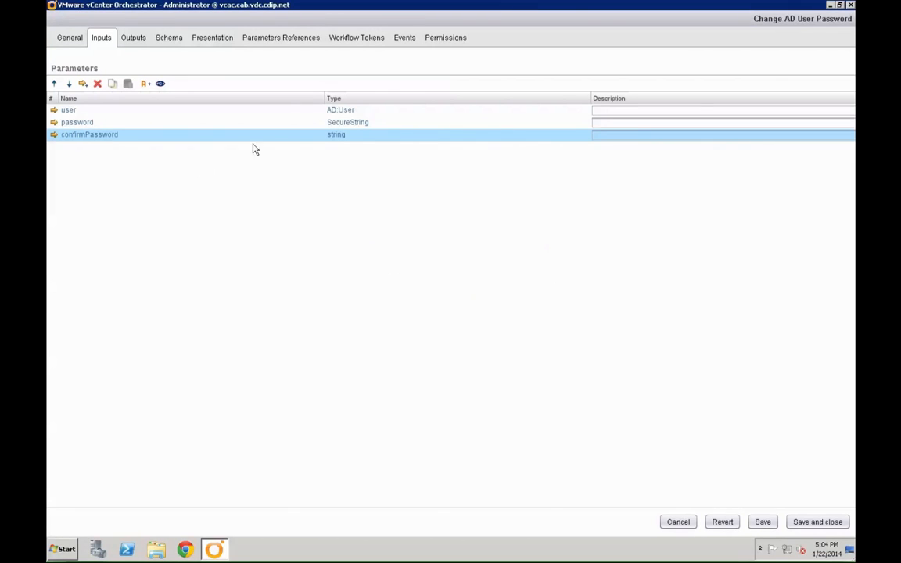
click(333, 140)
text(Secure)
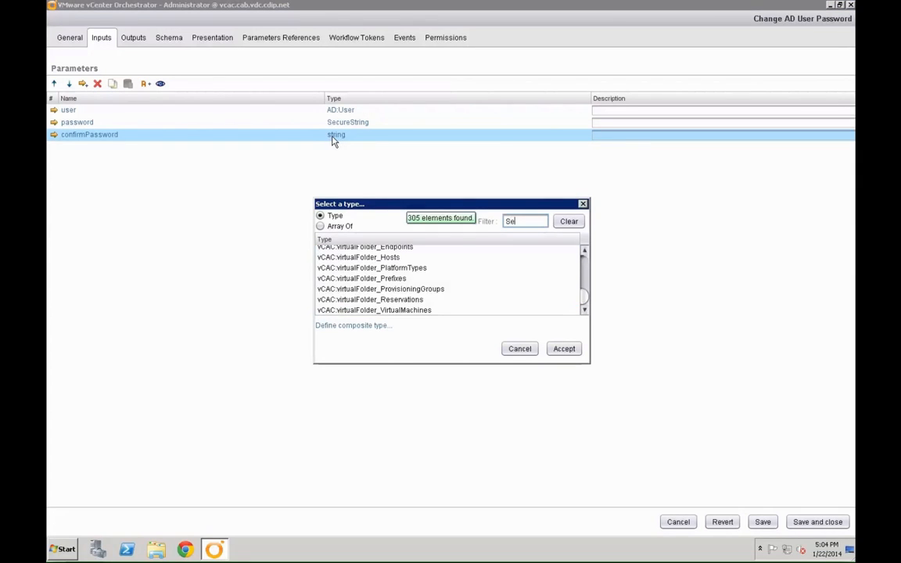
click(569, 353)
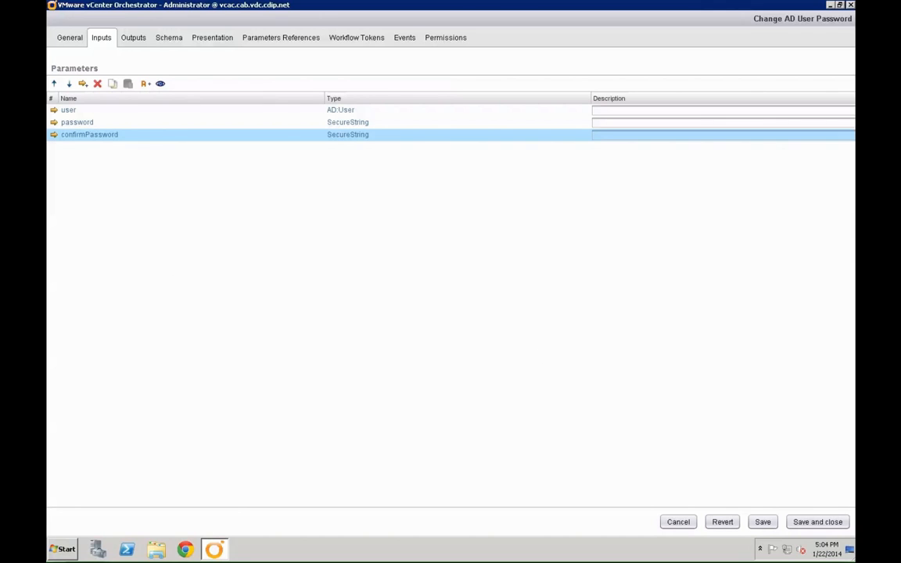
click(184, 38)
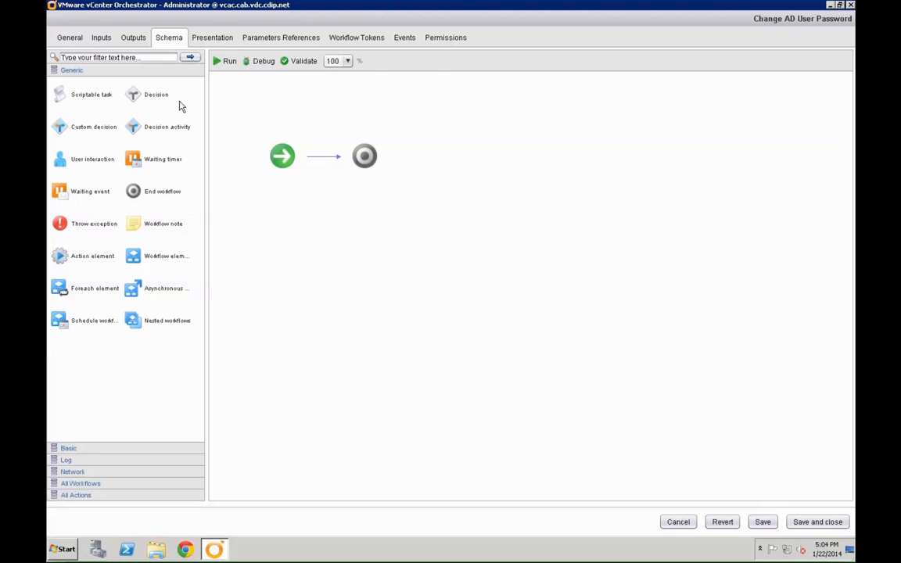
- Insert a Scriptable task between start and end, with a Throw exception attached
drag(65, 101, 332, 159)
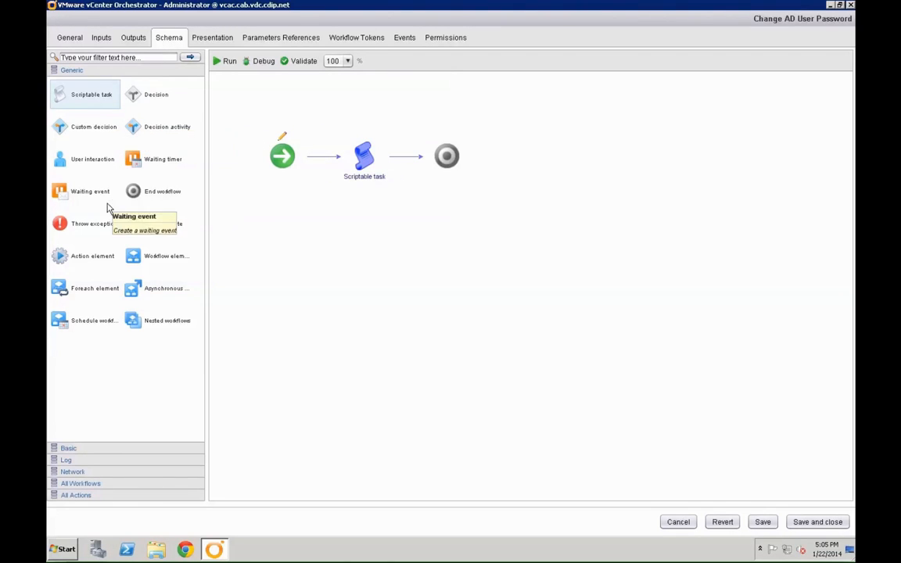
drag(63, 223, 358, 164)
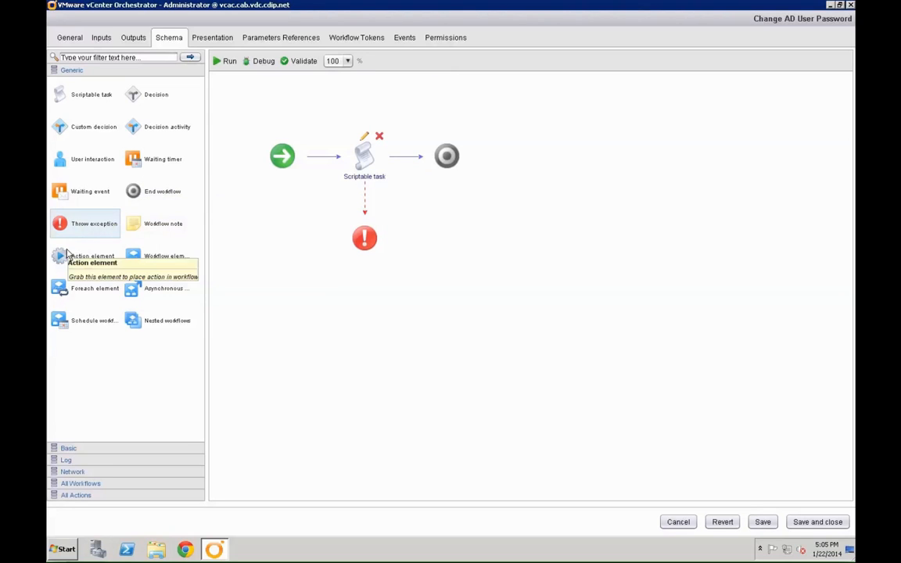
- Add the setUserPassword action after the Scriptable task, filtering the chooser with 'setU'
drag(88, 252, 401, 165)
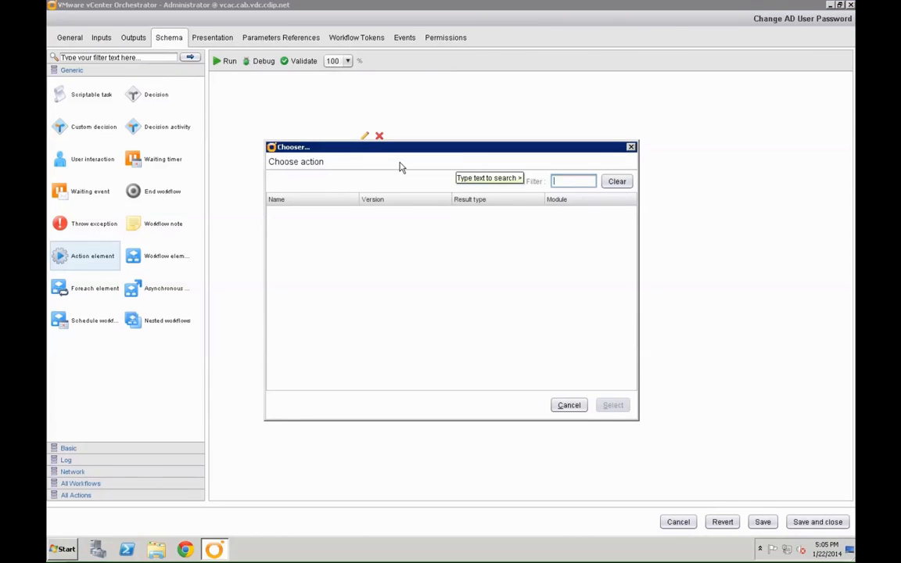
text(setU)
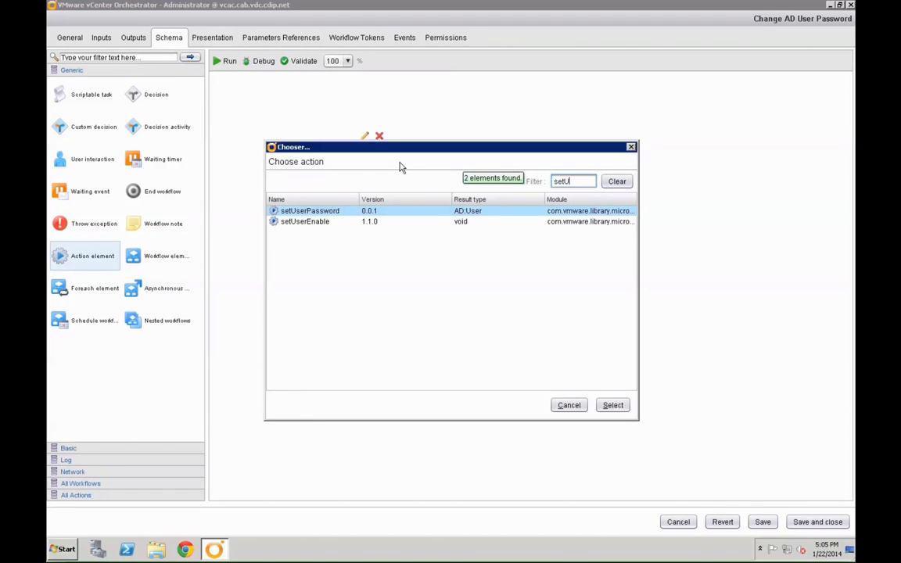
click(612, 409)
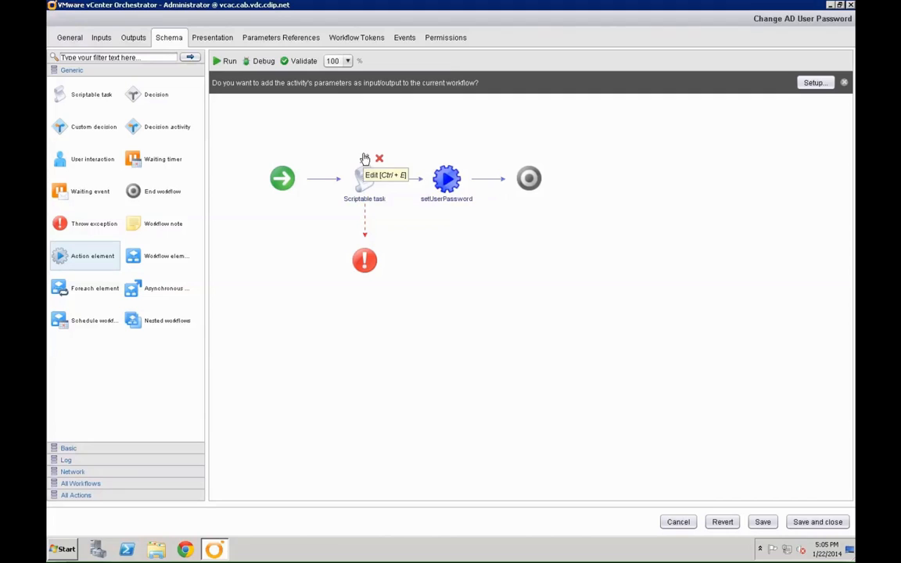
click(363, 159)
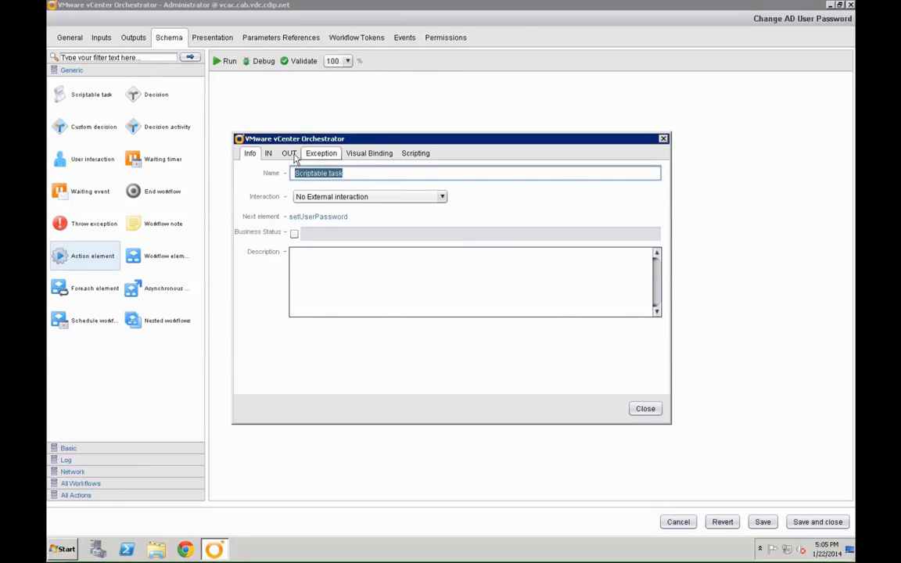
- Bind password and confirmPassword as the Scriptable task's inputs
click(270, 155)
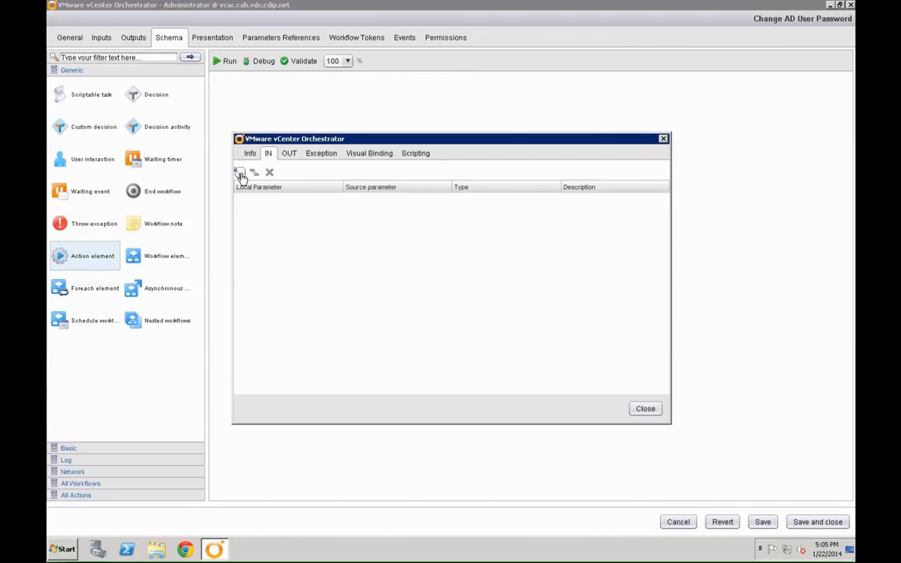
click(240, 173)
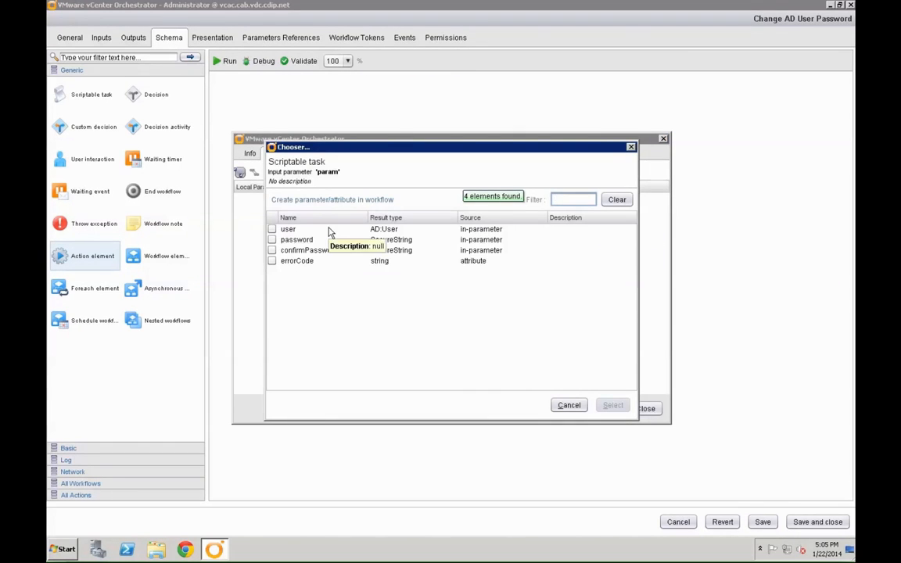
click(272, 240)
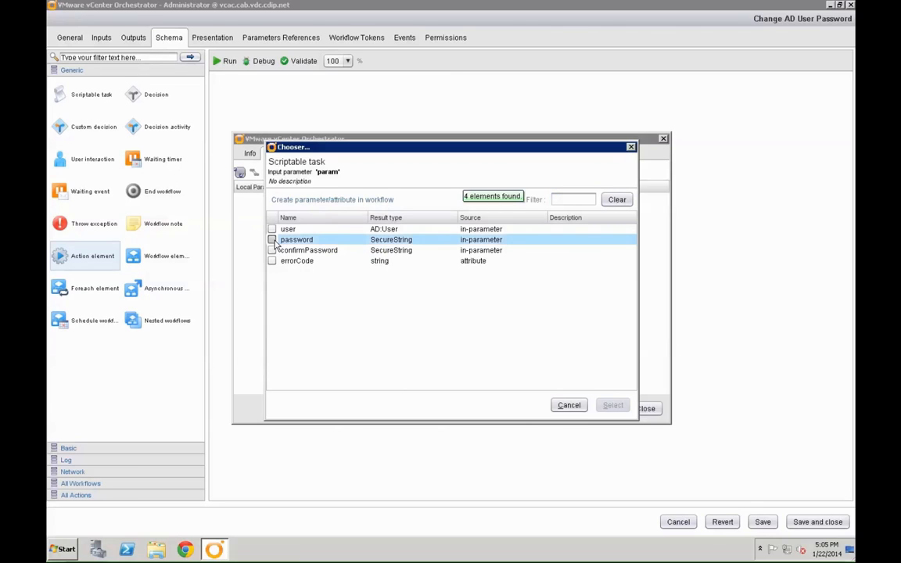
click(271, 250)
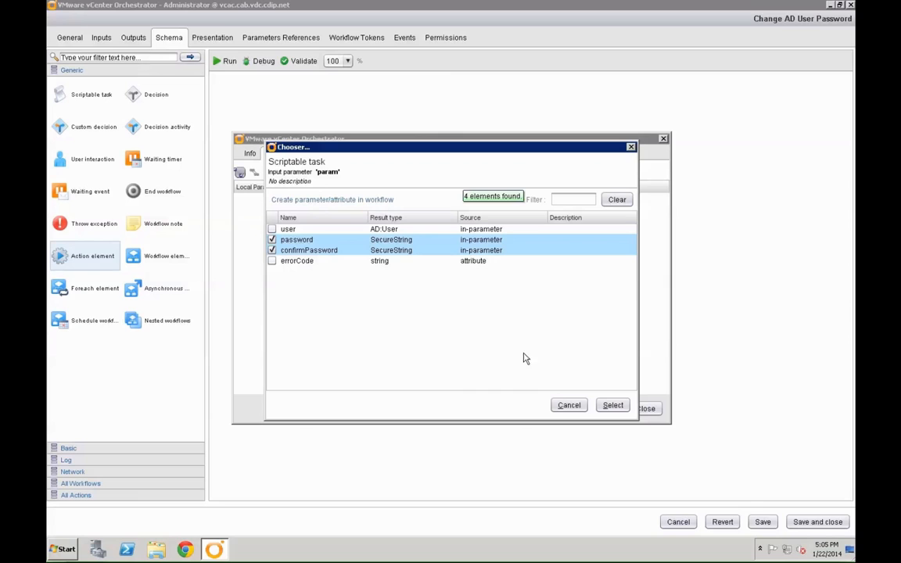
click(612, 406)
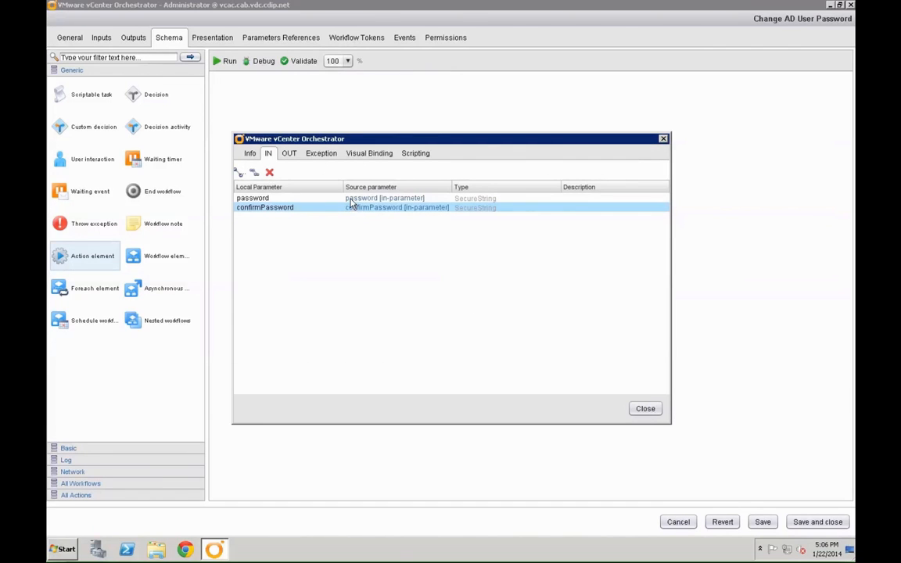
- Bind the Scriptable task's exception to the errorCode attribute
click(326, 159)
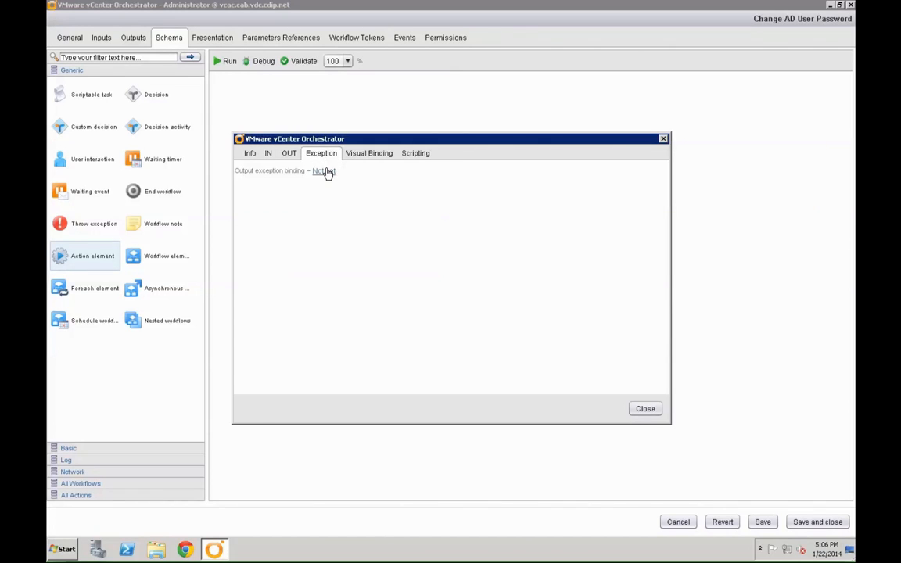
click(324, 172)
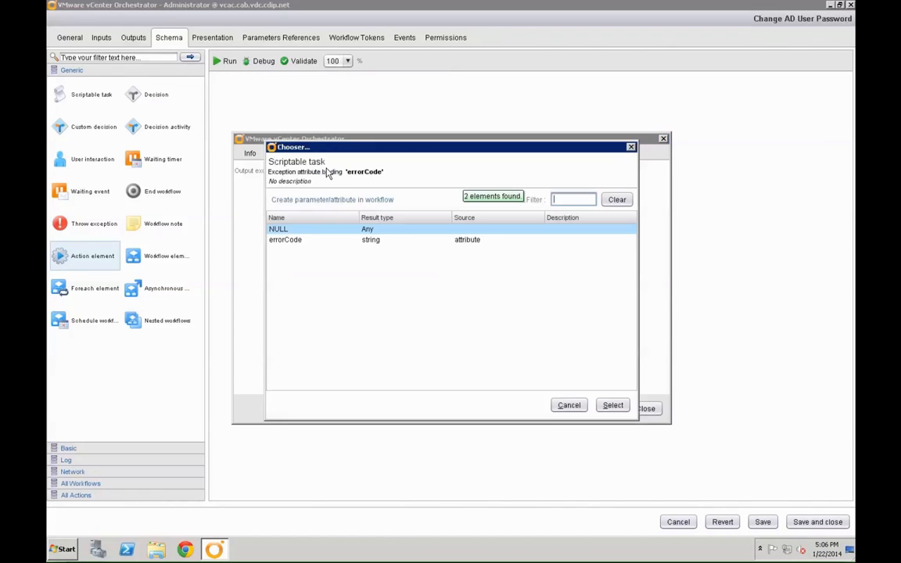
click(305, 243)
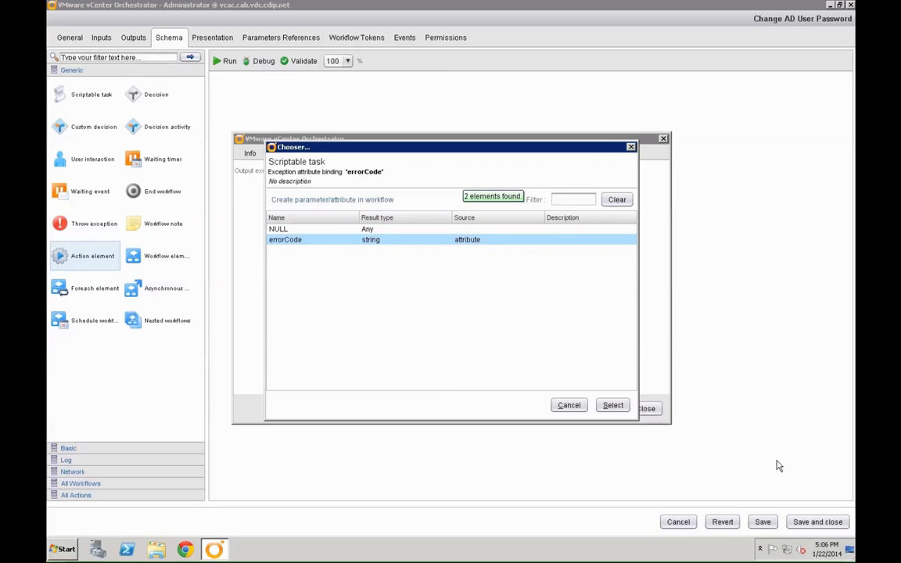
click(613, 405)
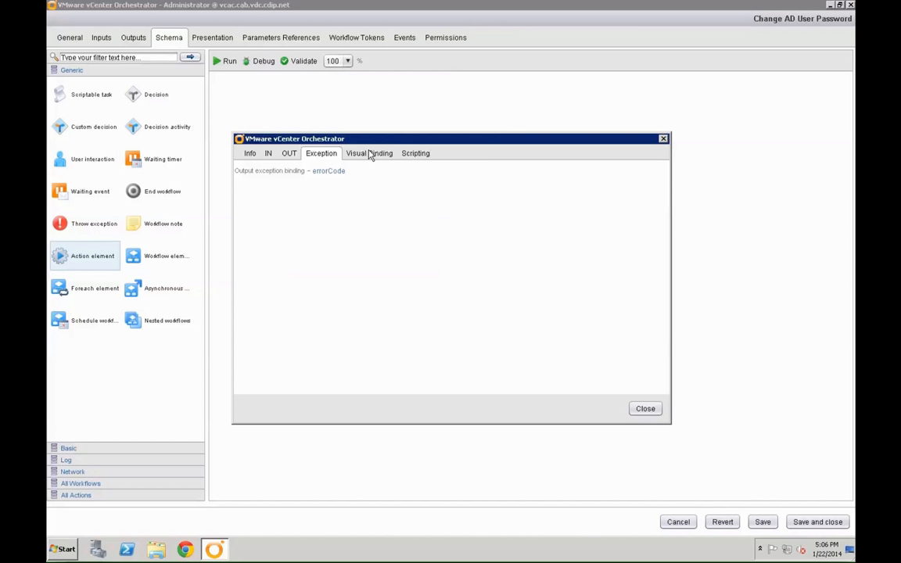
click(426, 156)
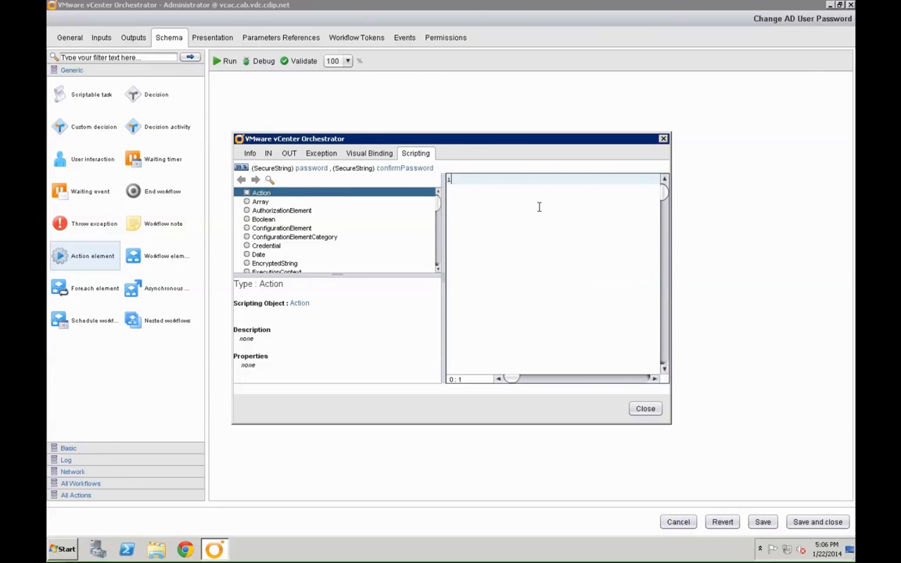
- Script a check throwing "Unable to create a new password: Passwords are not identical." on mismatch
text(if(password){)
key(Return)
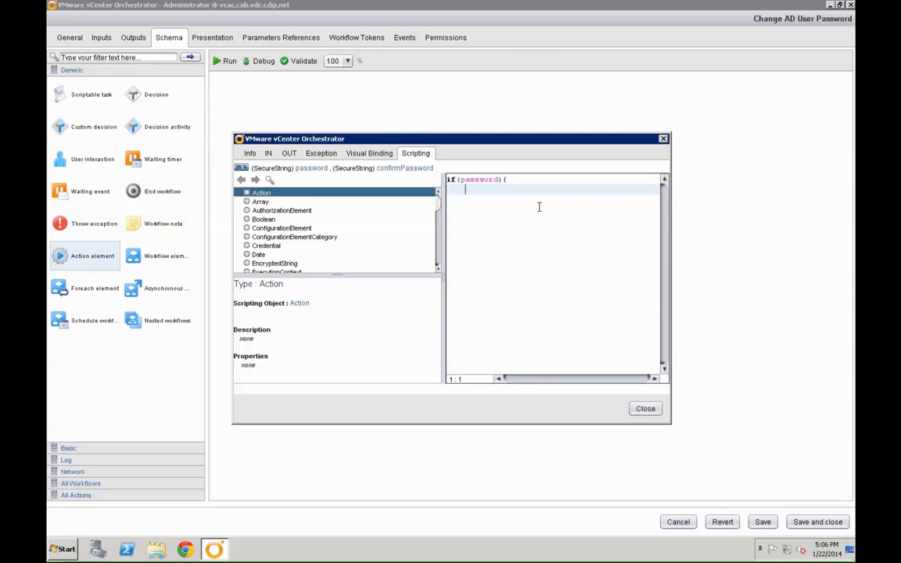
key(Tab)
text(if(password != confirmPassword) {)
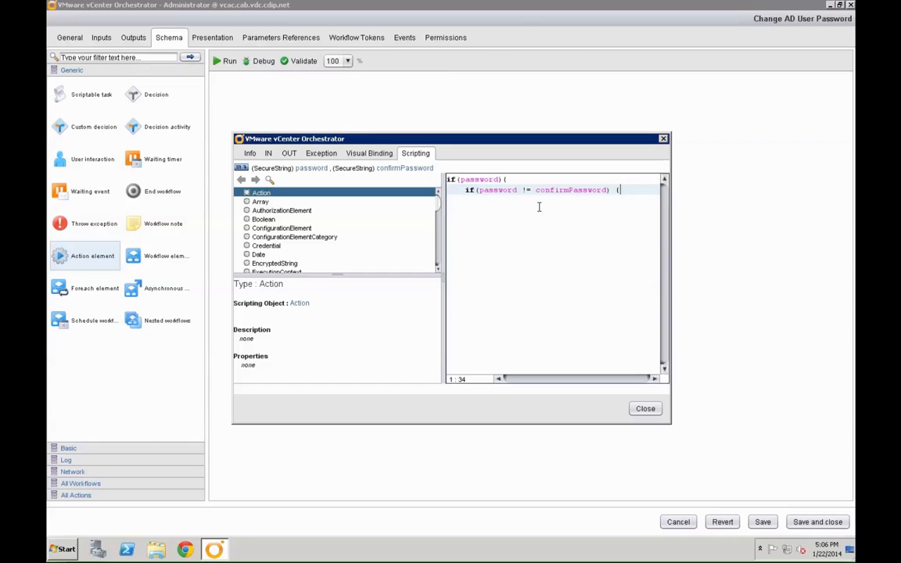
key(Return)
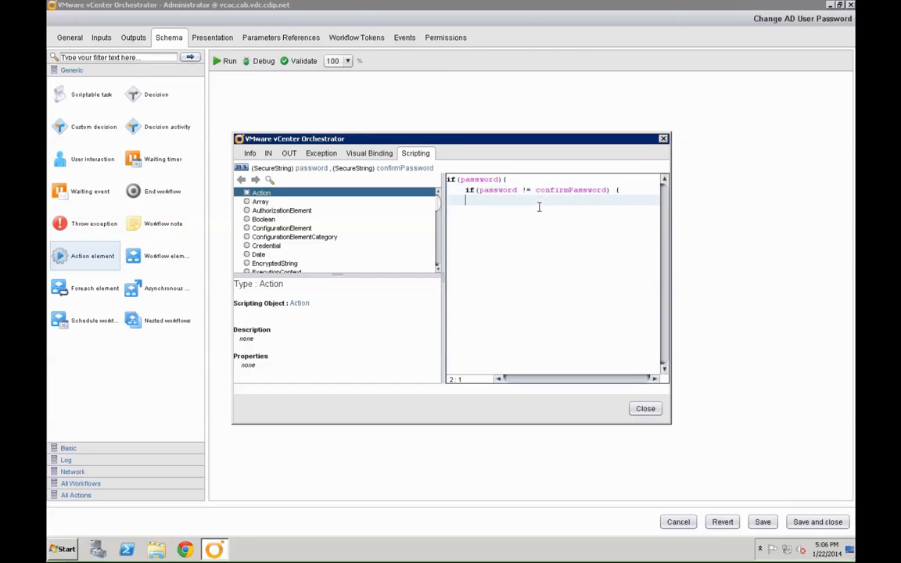
text(throw "Unable to create a new pas)
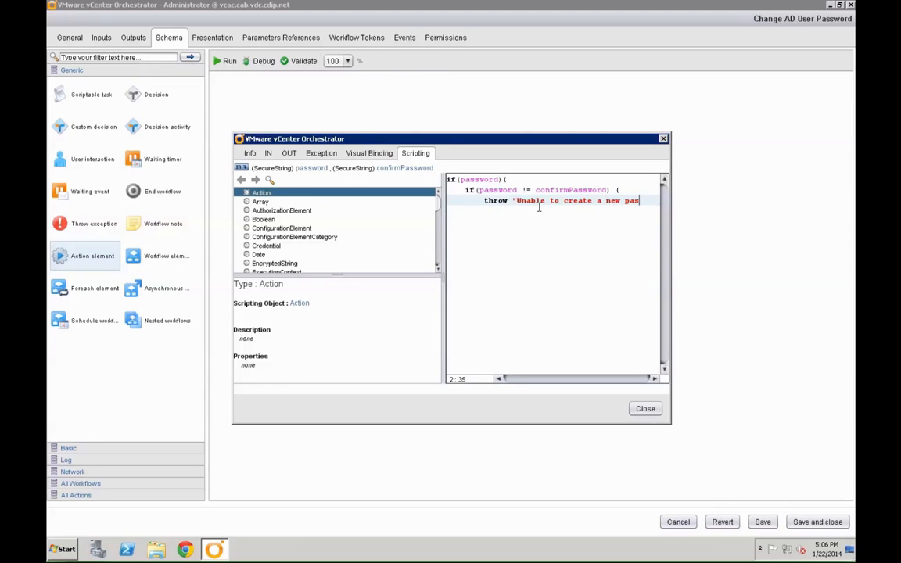
text(sword: Password: P)
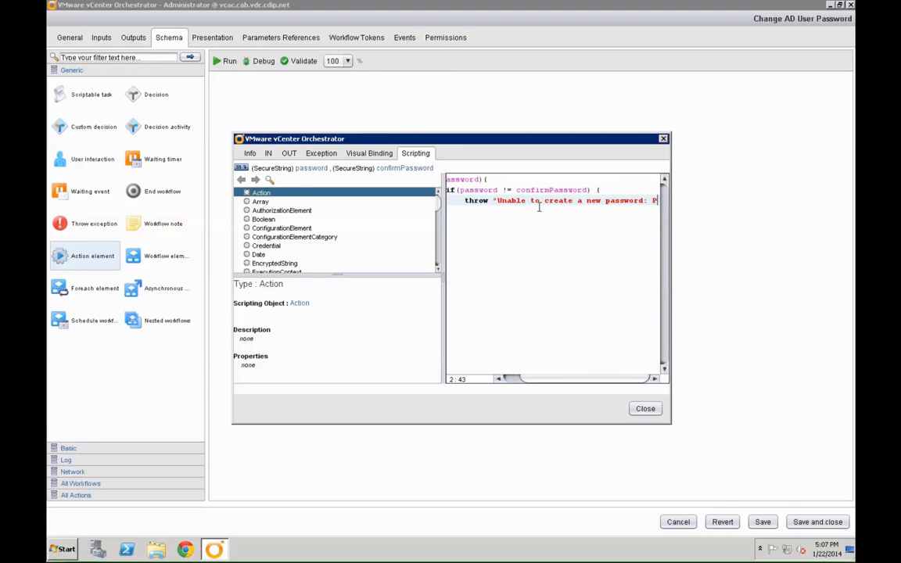
text(s are nopt)
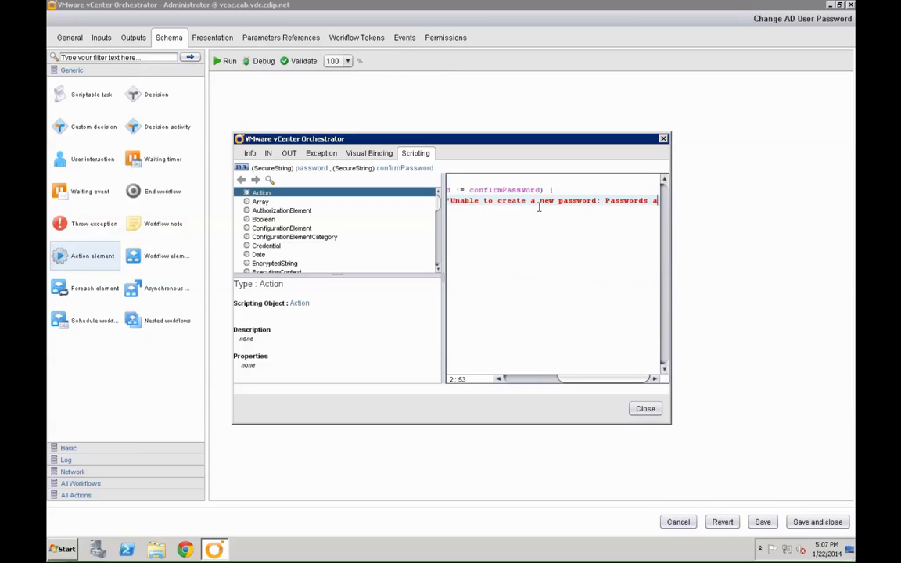
key(BackSpace)
key(BackSpace)
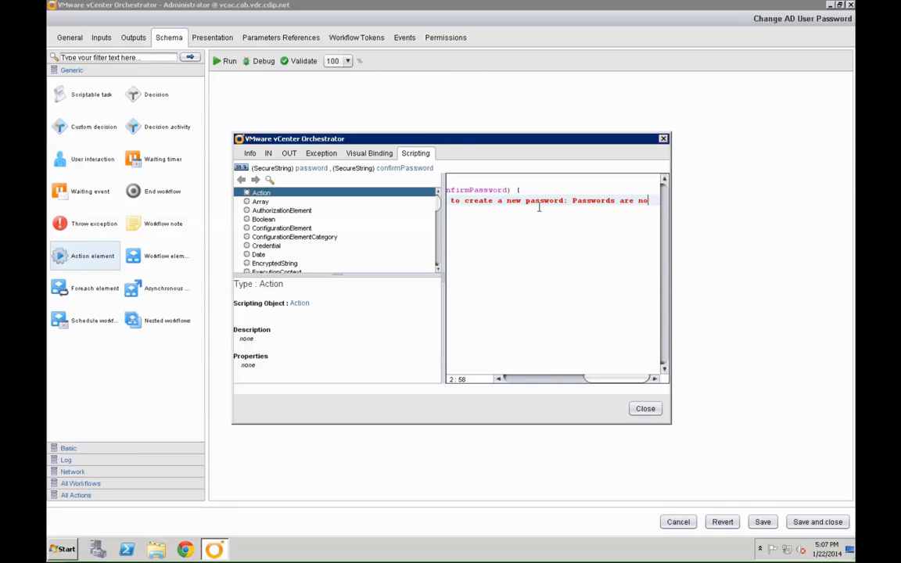
text(t identical.")
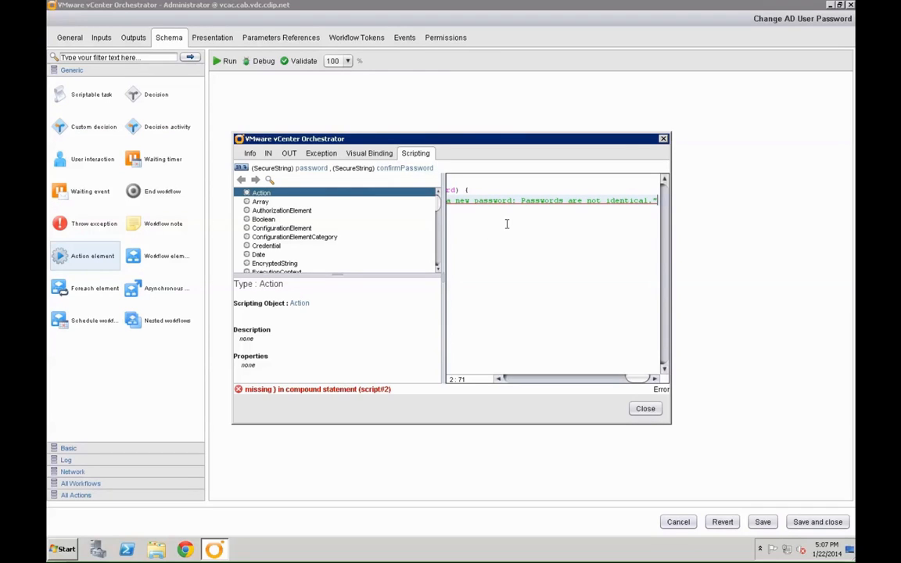
- Close both if blocks with outdented braces and return to the schema
key(Return)
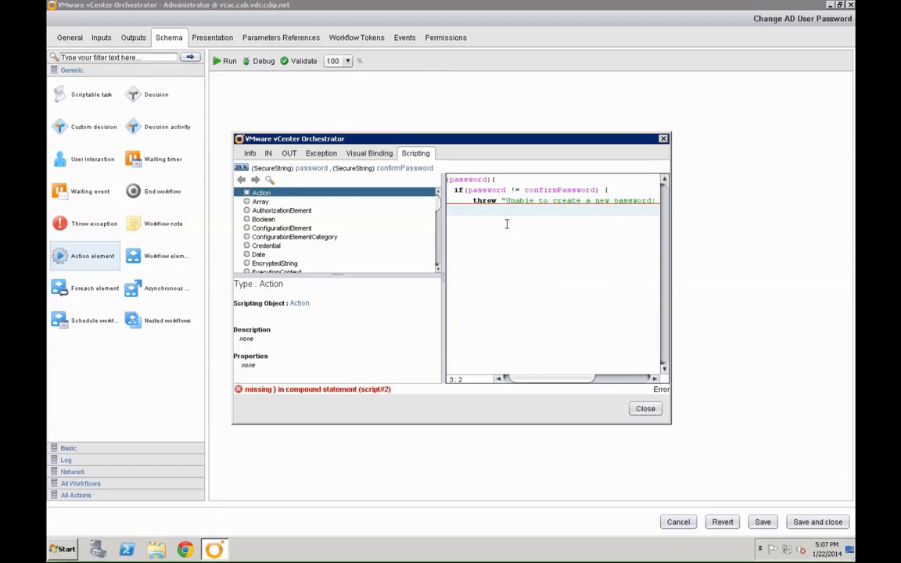
text(})
key(Left)
key(BackSpace)
key(Return)
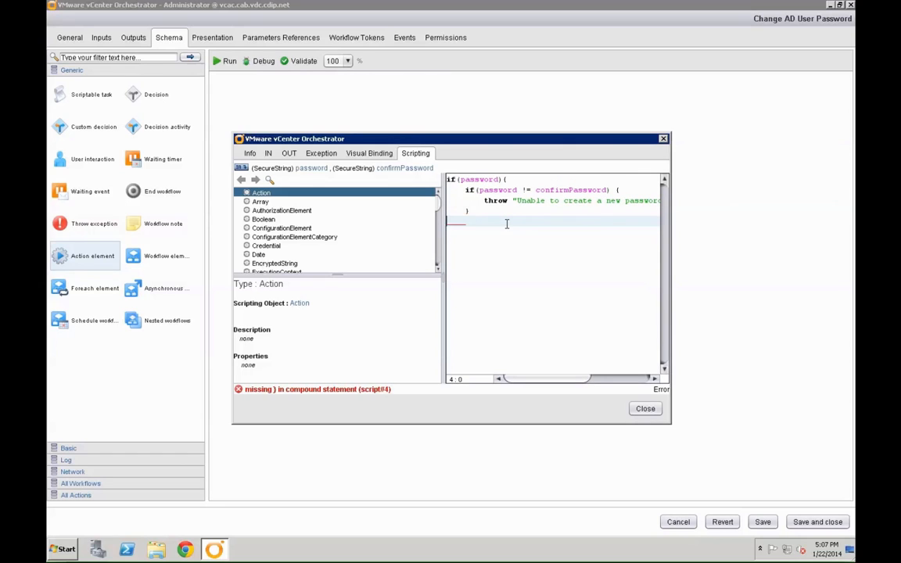
text(})
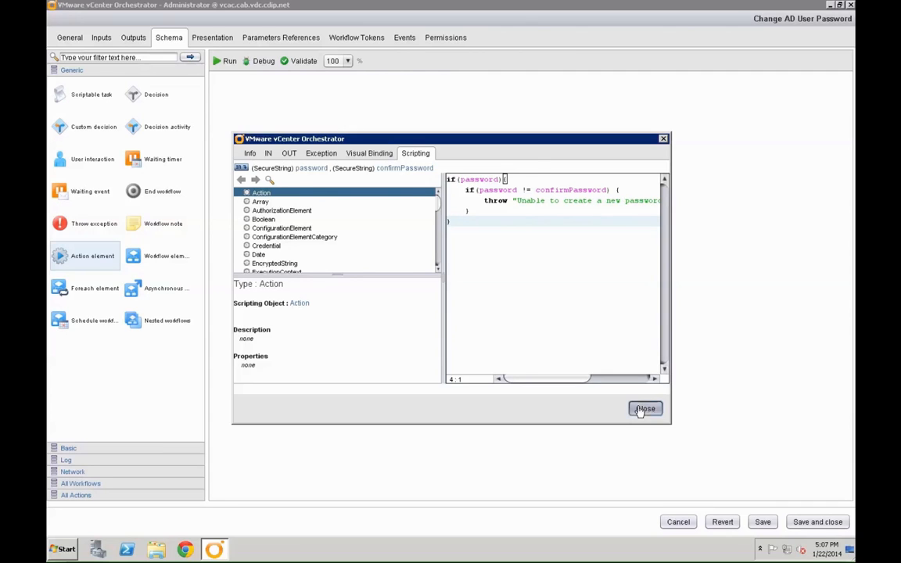
click(642, 409)
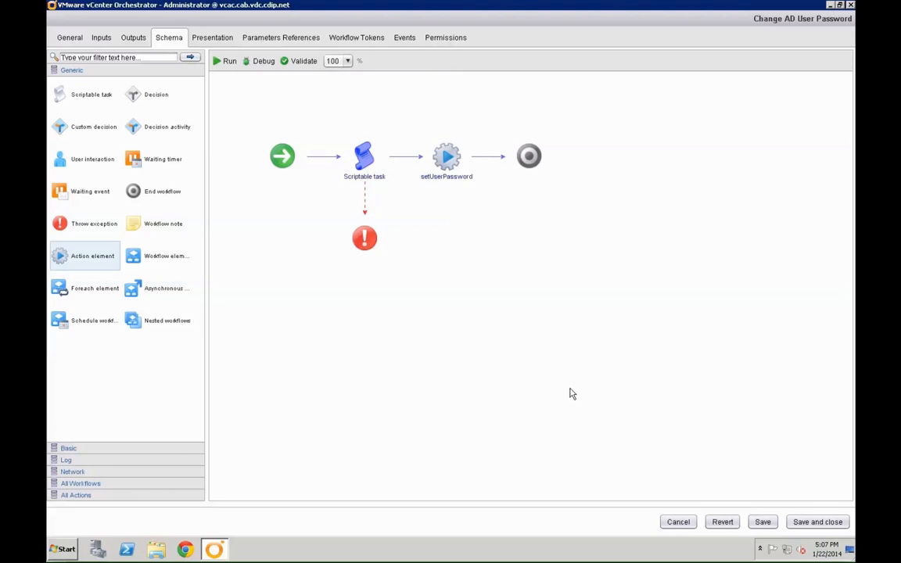
- Bind the Throw exception end element's exception to the errorCode attribute
double_click(362, 221)
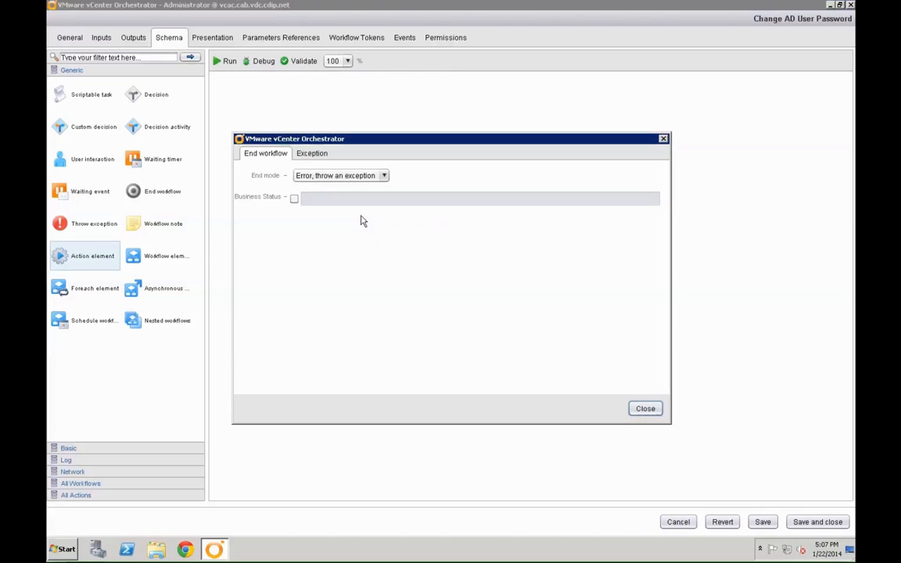
click(312, 155)
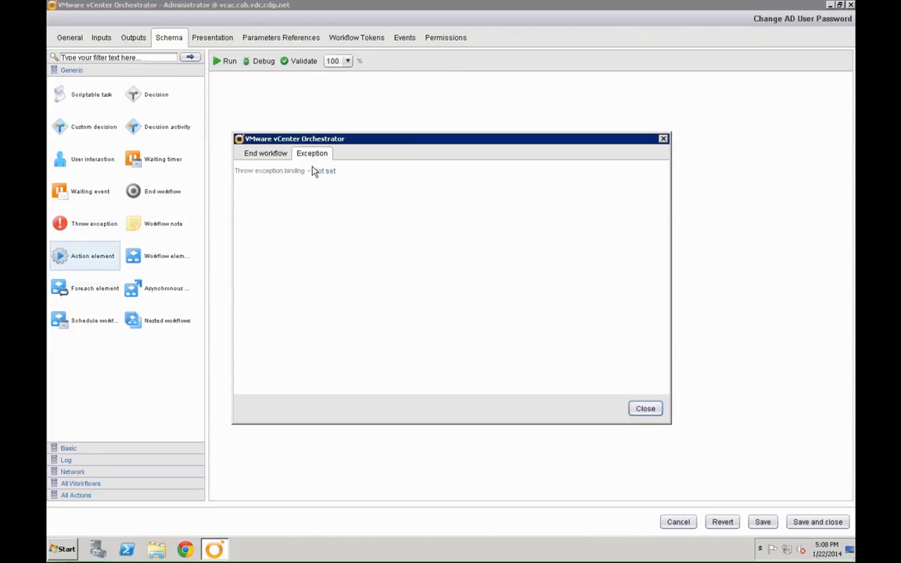
click(317, 173)
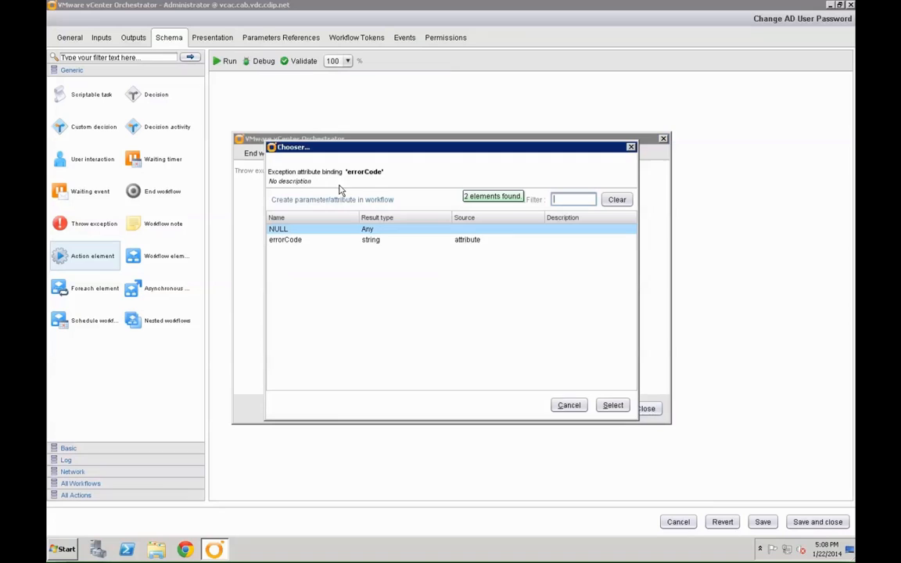
click(311, 240)
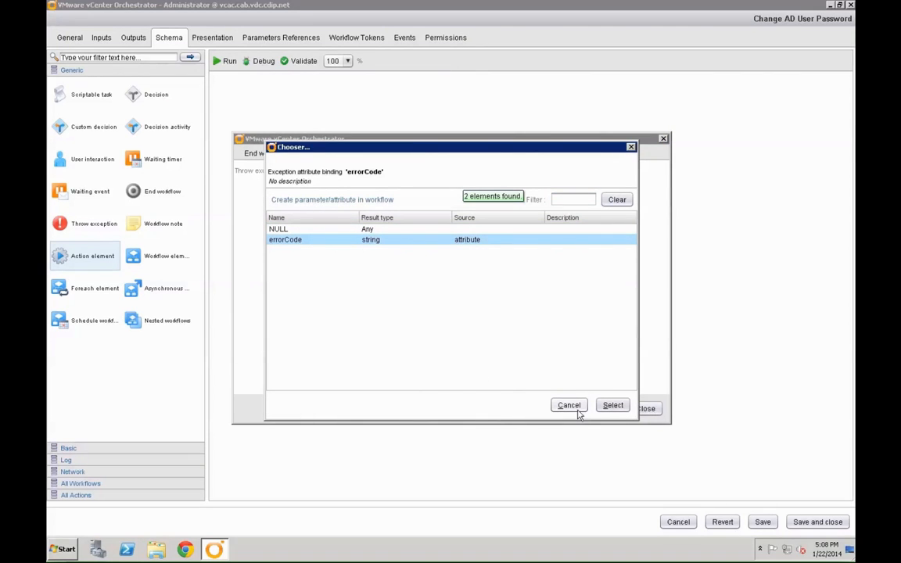
click(610, 407)
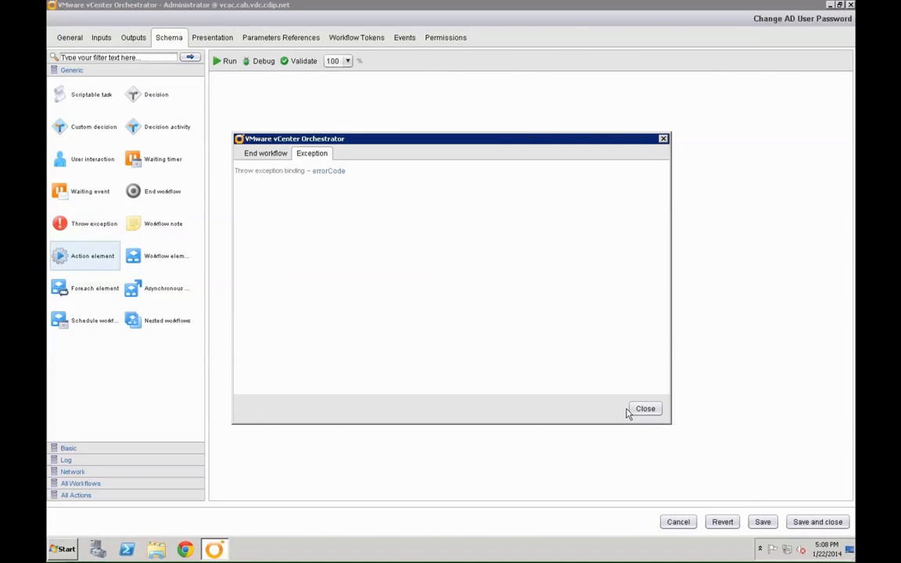
click(635, 412)
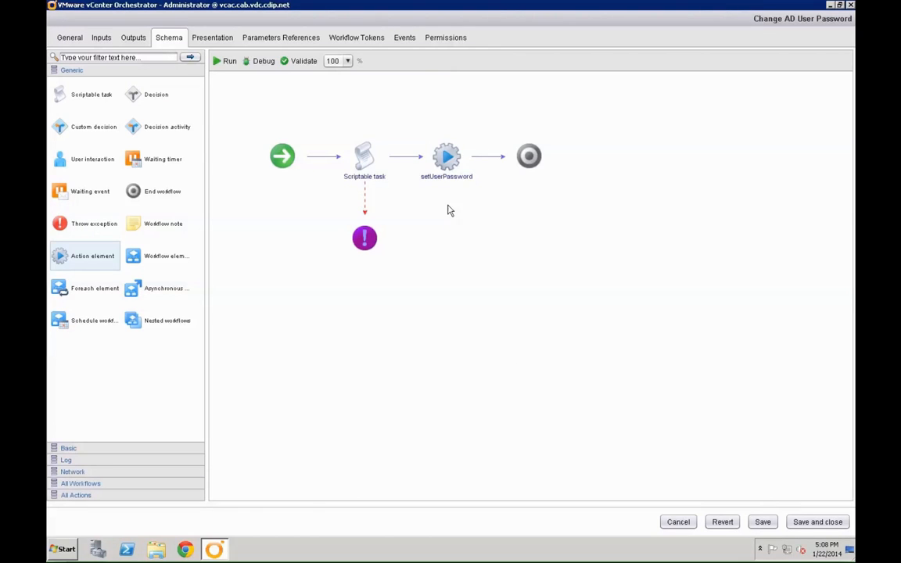
- In setUserPassword's output parameters, bind actionResult to NULL
mouse_move(444, 155)
click(447, 138)
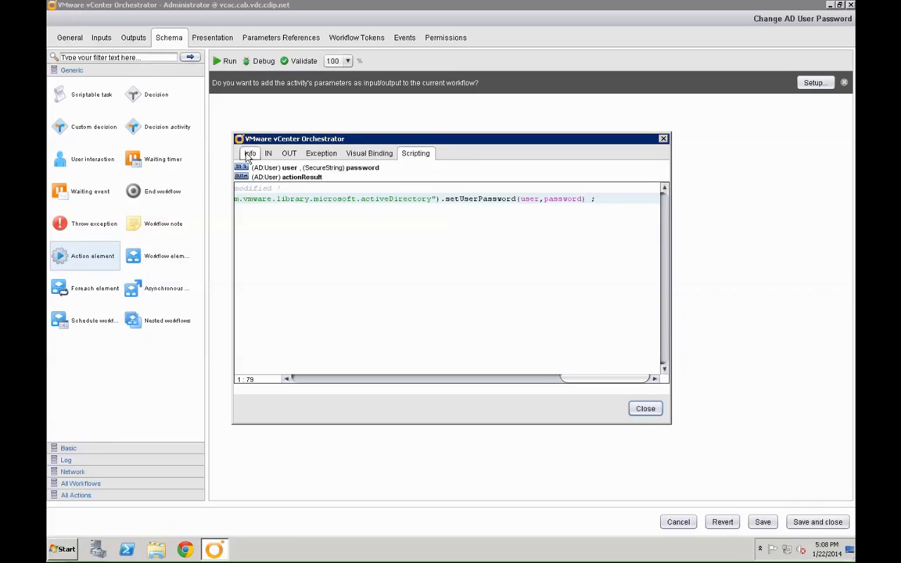
click(268, 154)
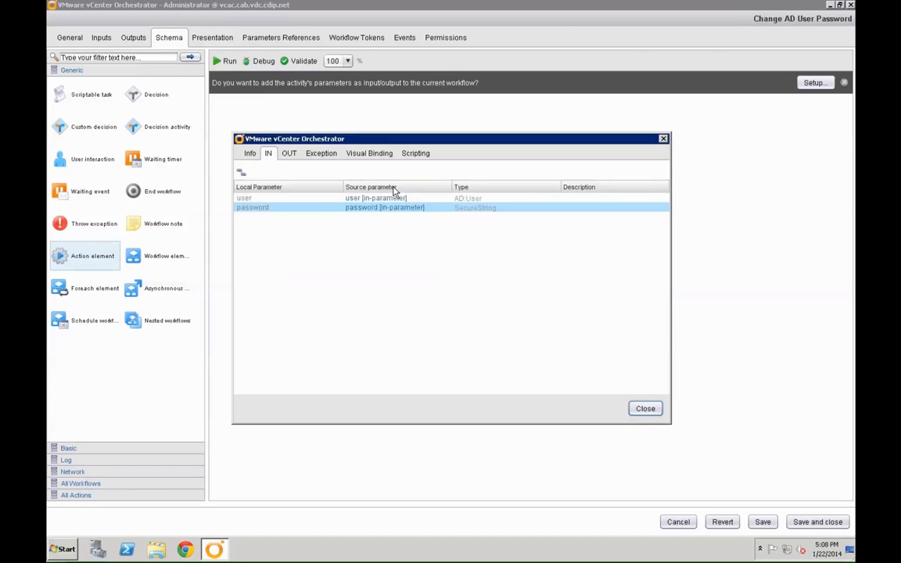
click(290, 155)
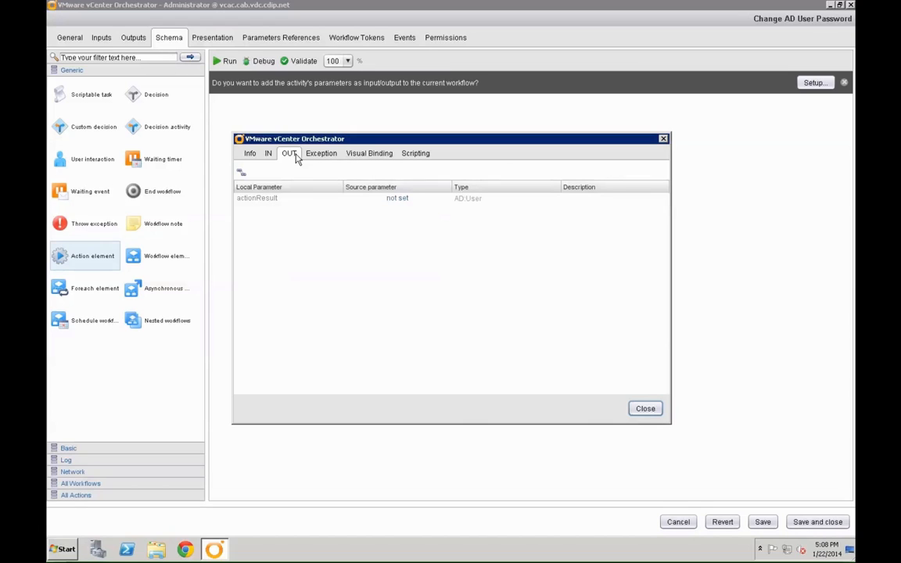
click(276, 155)
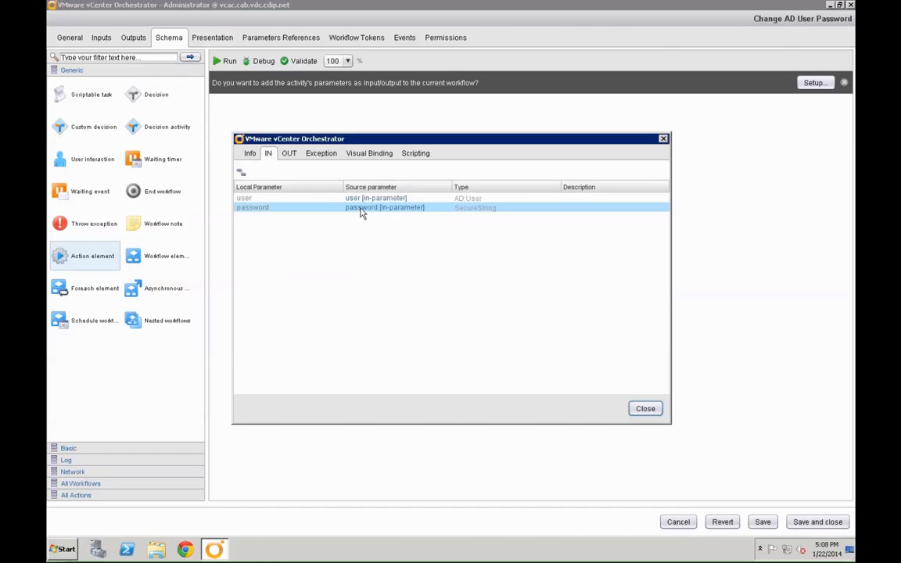
click(288, 153)
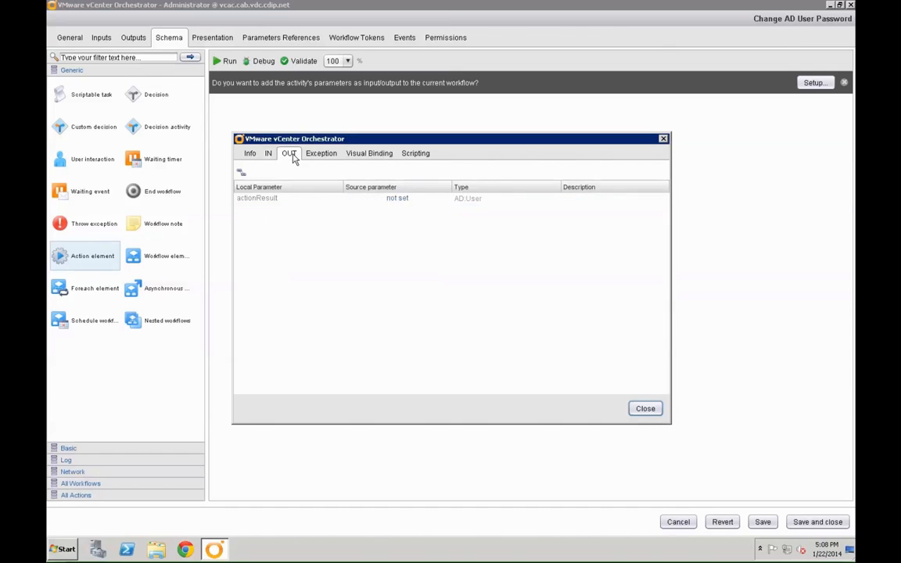
click(399, 198)
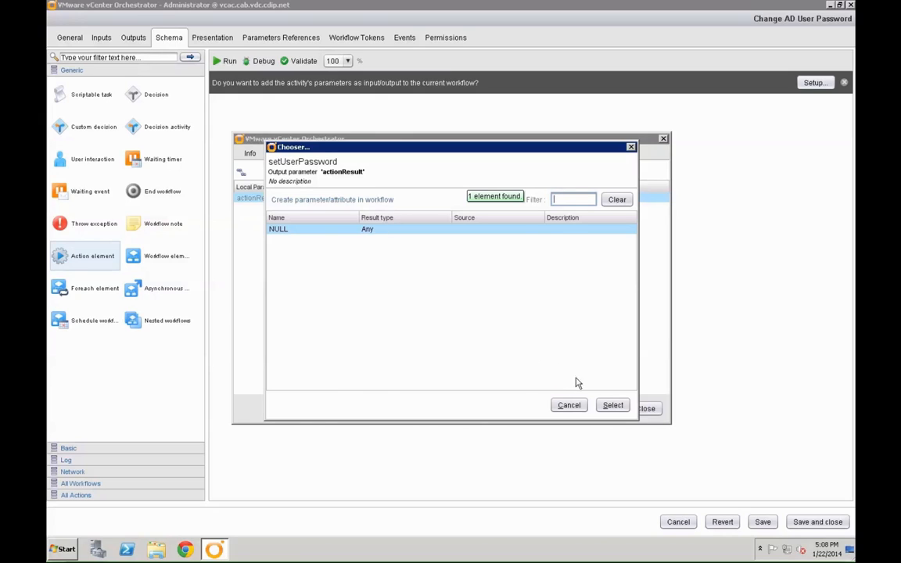
click(612, 405)
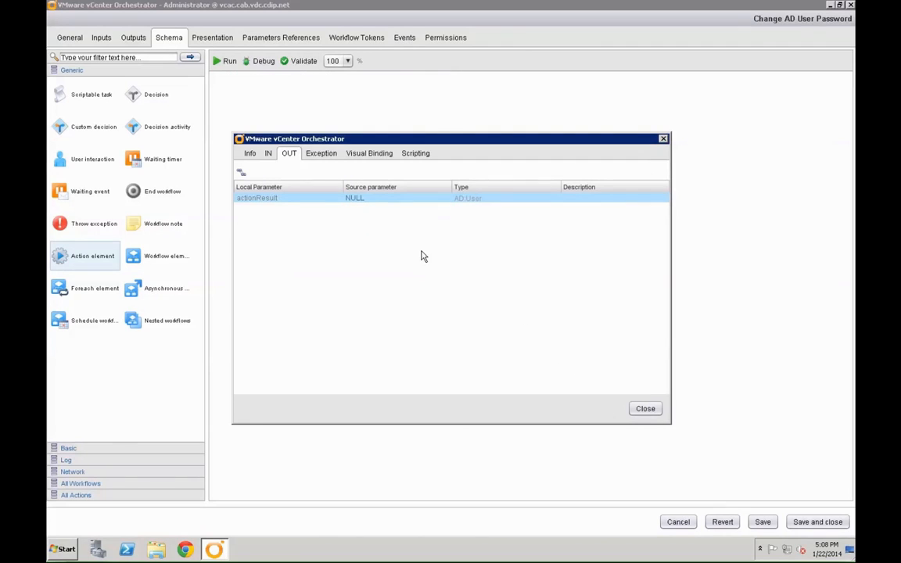
- Bind setUserPassword's output exception to errorCode
click(332, 155)
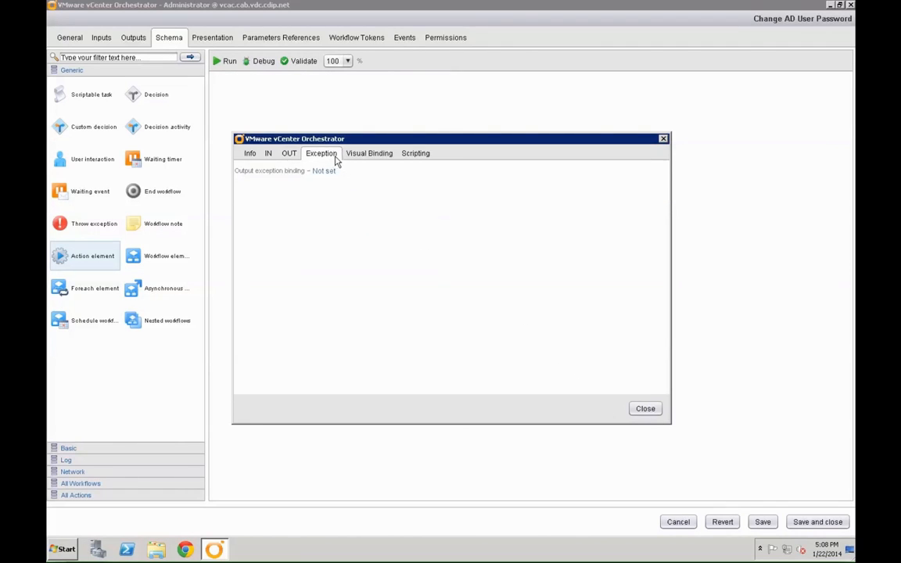
click(325, 172)
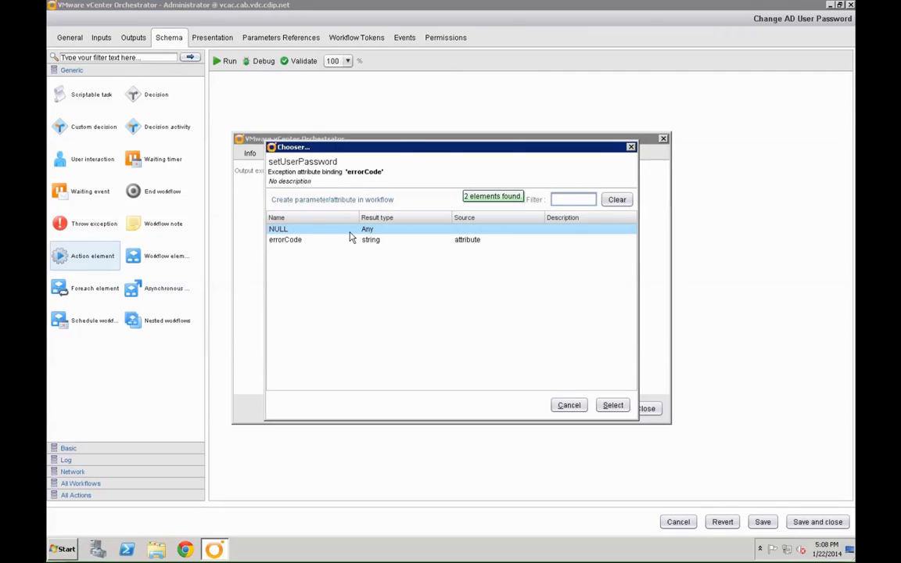
click(349, 240)
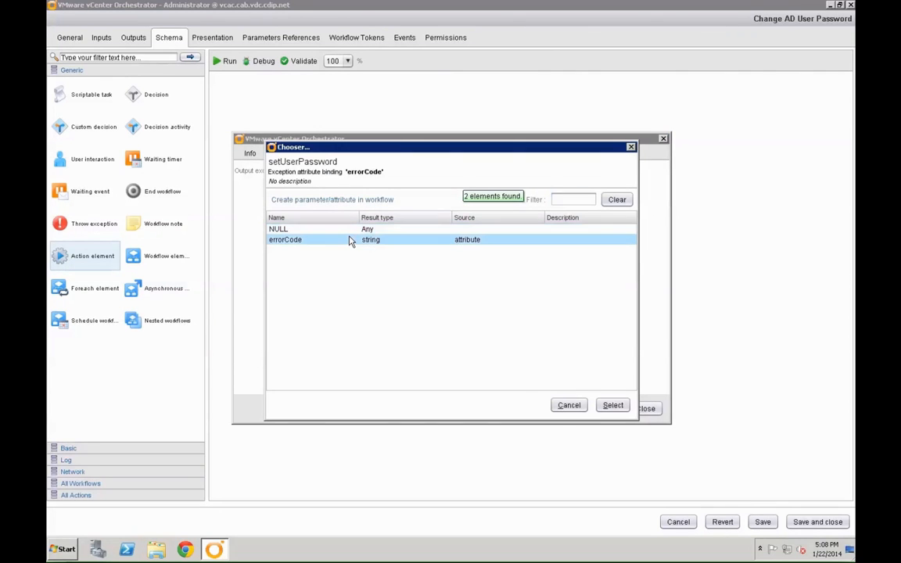
click(608, 407)
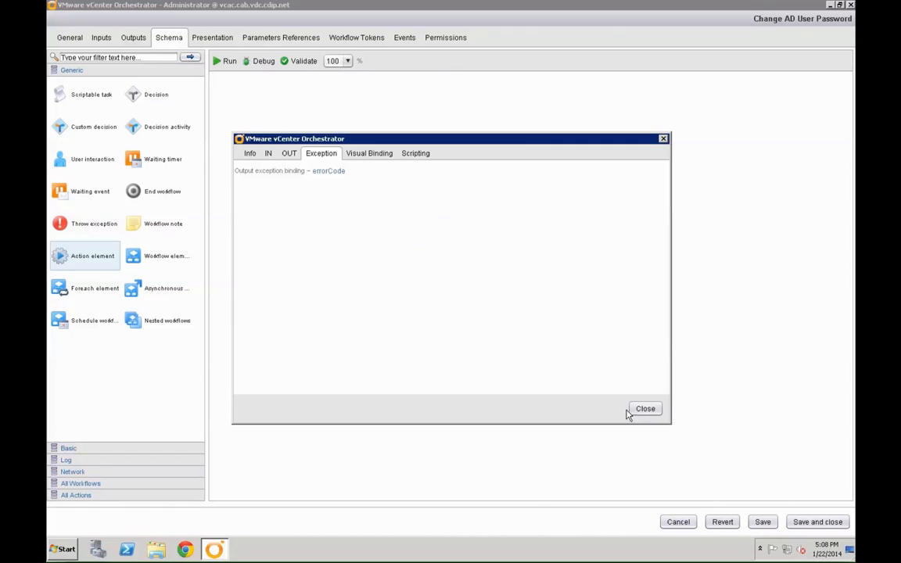
click(642, 408)
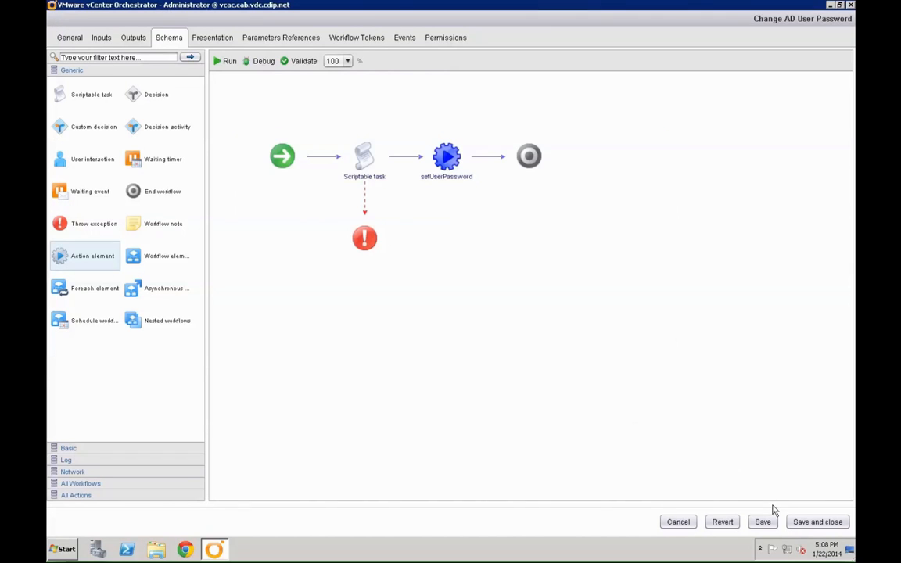
- Save and close the workflow with an increased version, then minimize Orchestrator
click(813, 525)
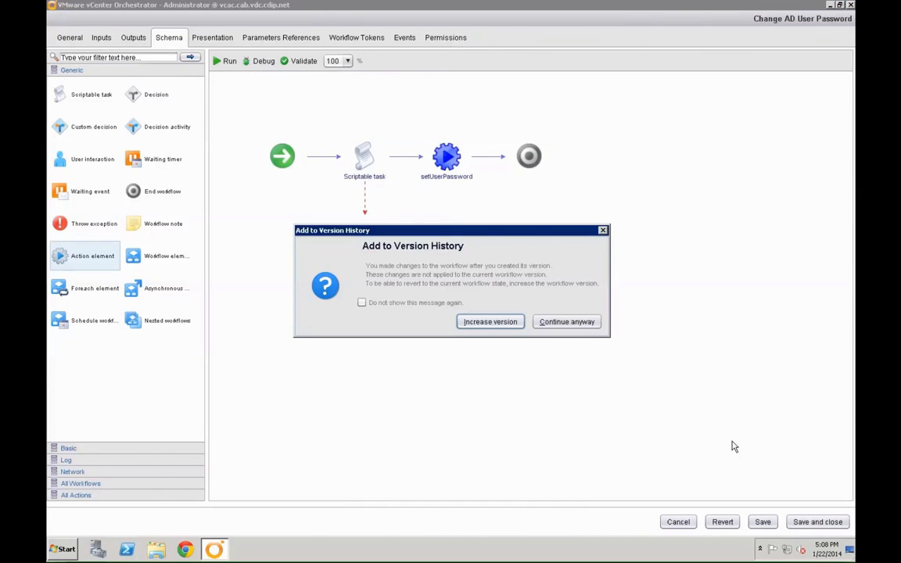
click(490, 323)
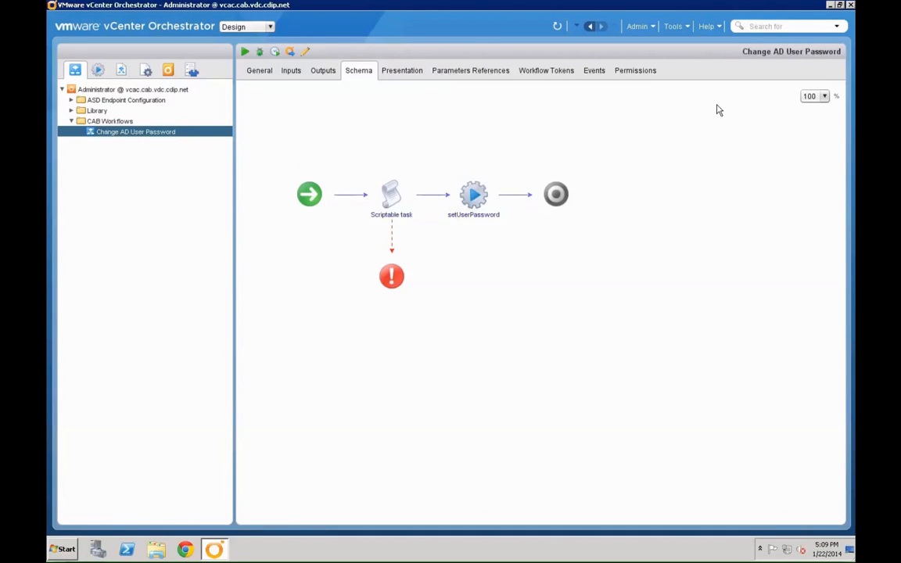
click(829, 5)
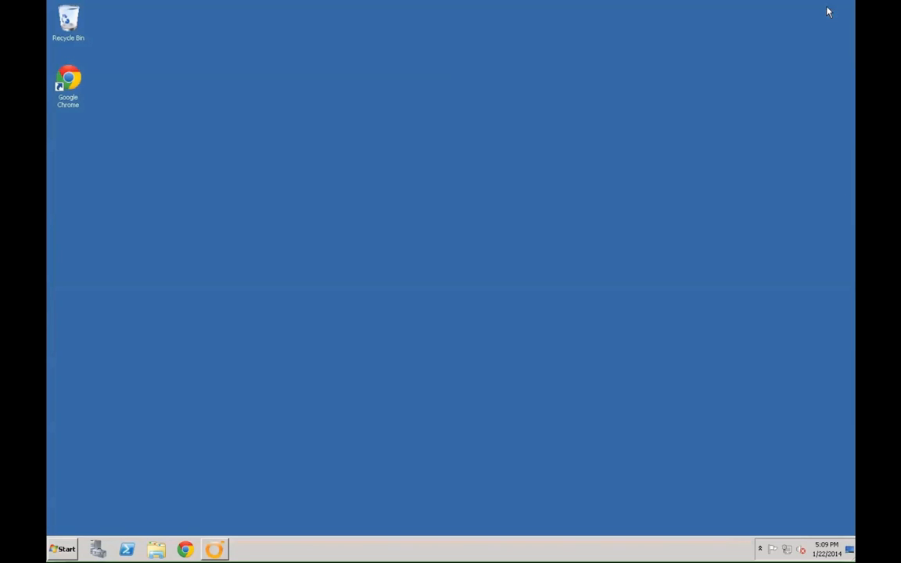
- Log in to vCAC in Chrome and start a new service blueprint under Advanced Services
double_click(72, 83)
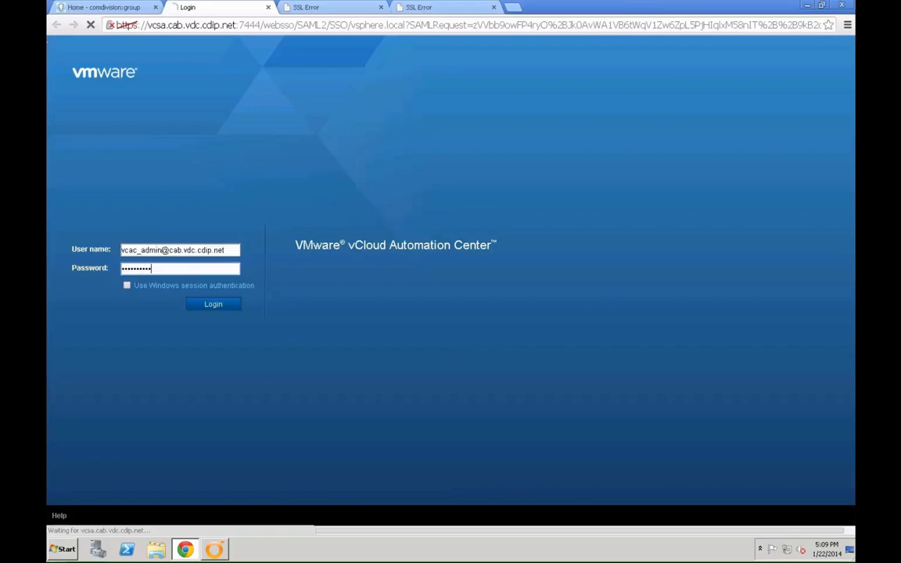
key(Return)
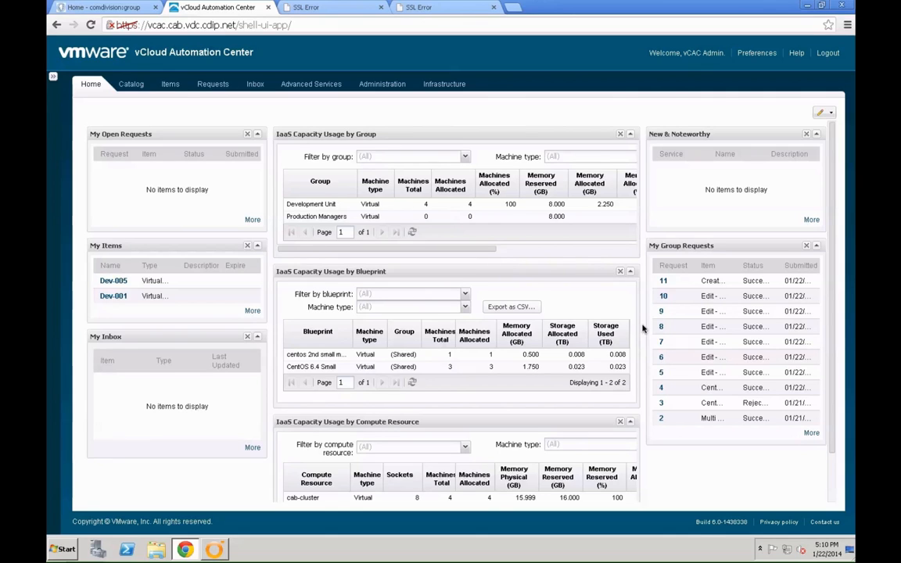
click(306, 88)
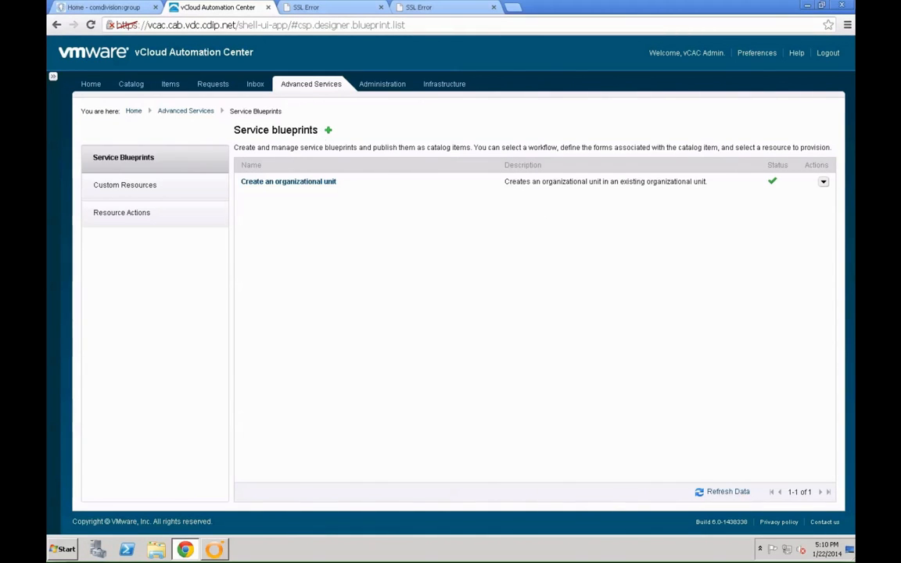
click(328, 130)
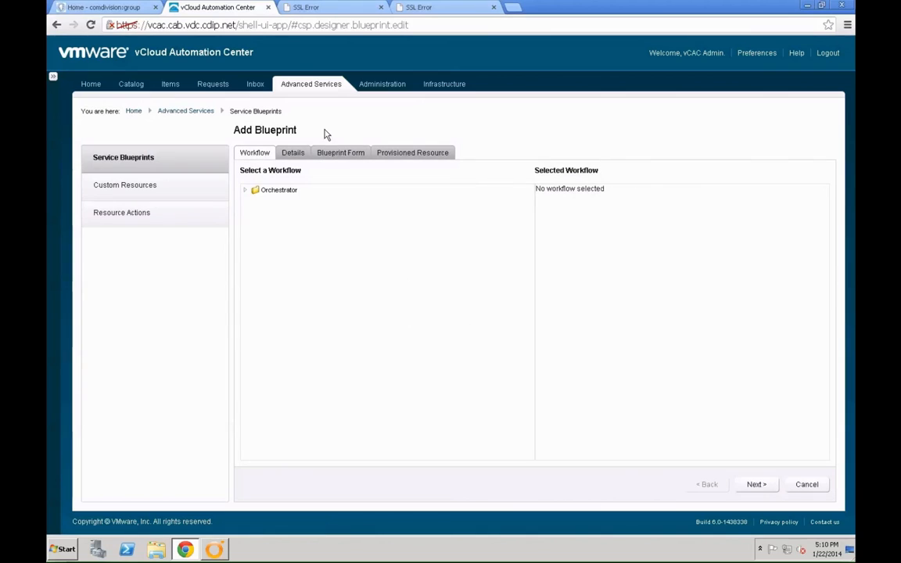
- Pick Change AD User Password from Orchestrator > CAB Workflows and advance to the Blueprint Form
click(245, 192)
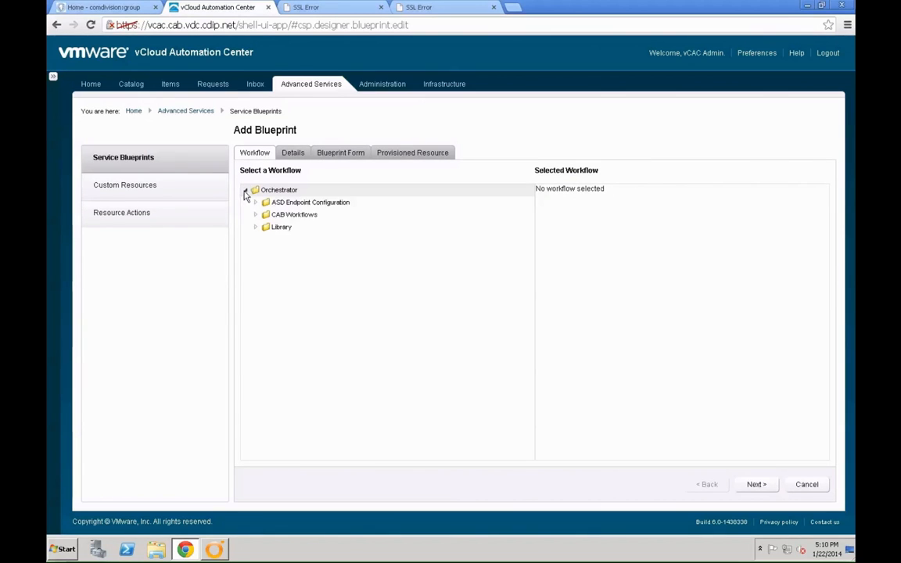
click(257, 215)
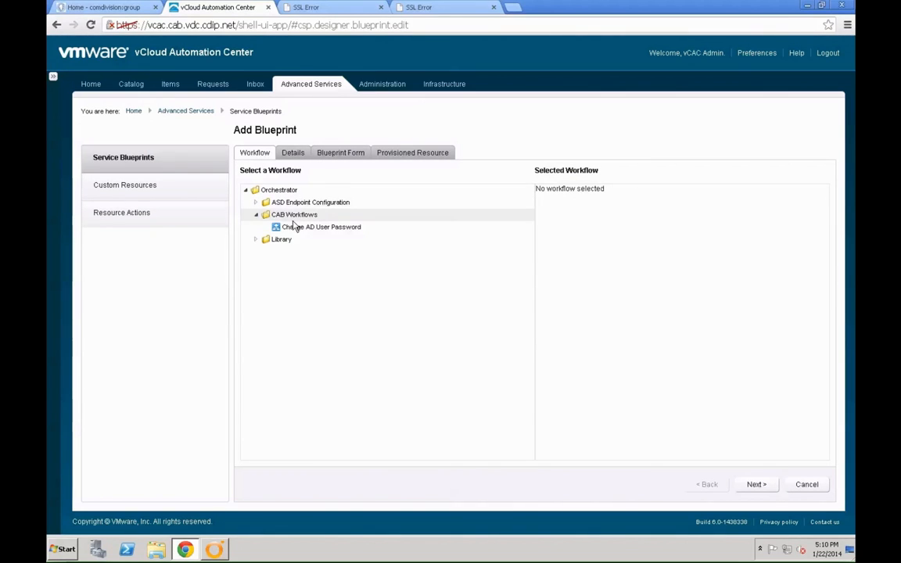
click(308, 228)
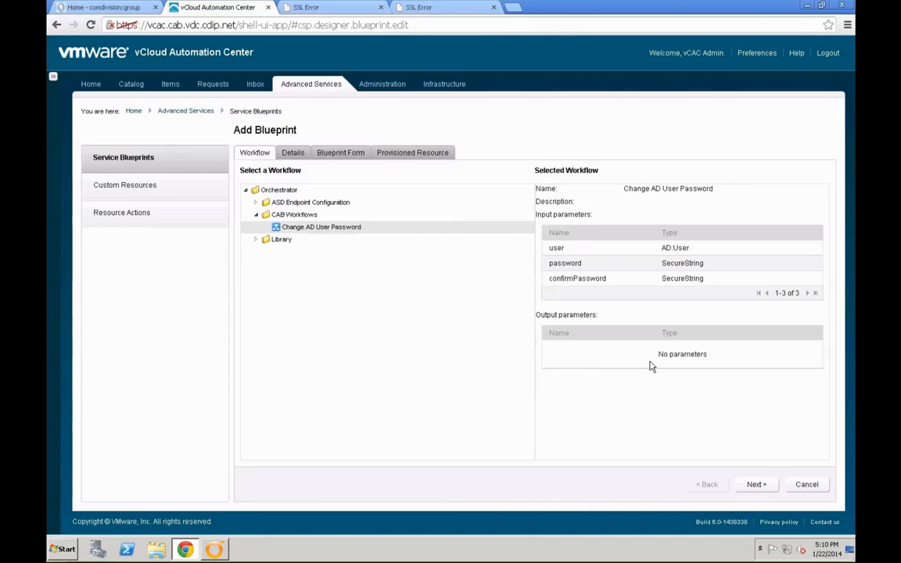
click(754, 485)
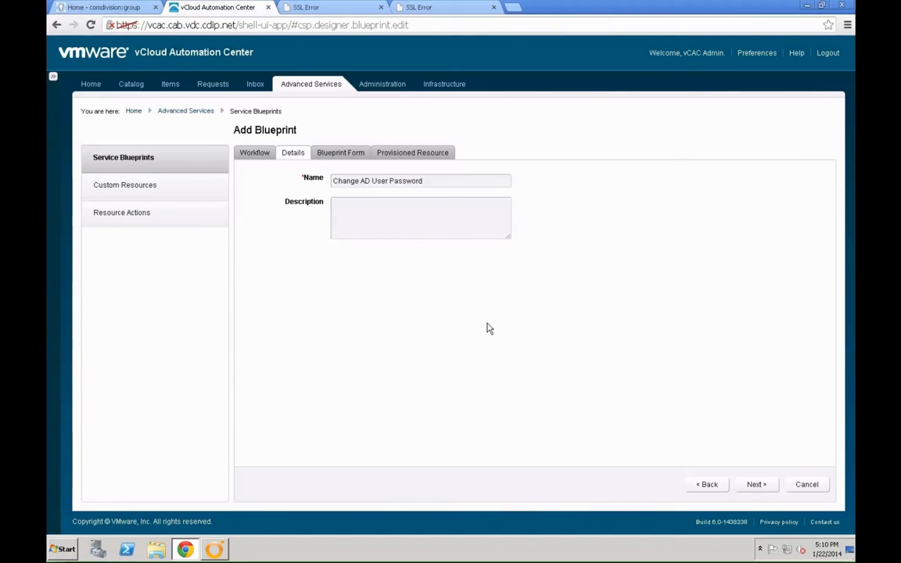
click(756, 485)
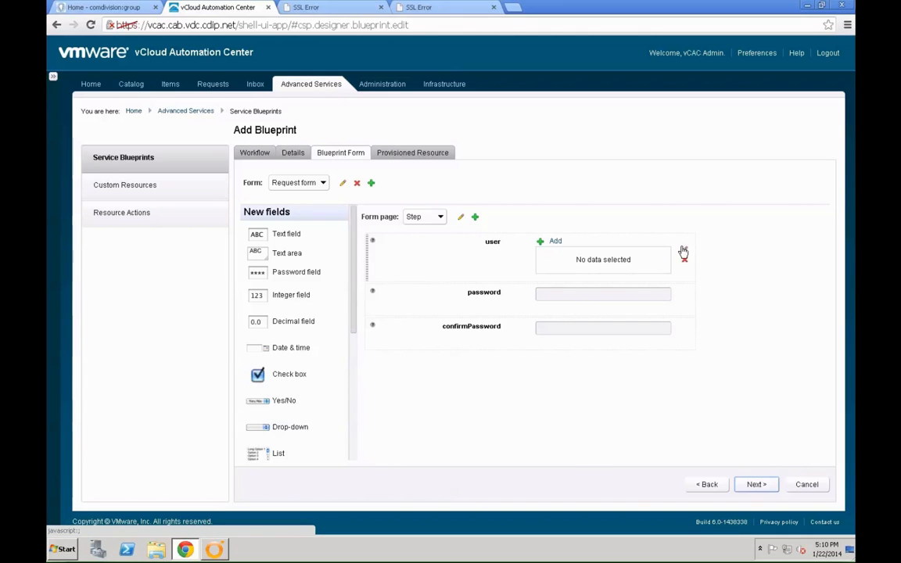
- Label the user field User and describe it as the user to change password for
click(682, 252)
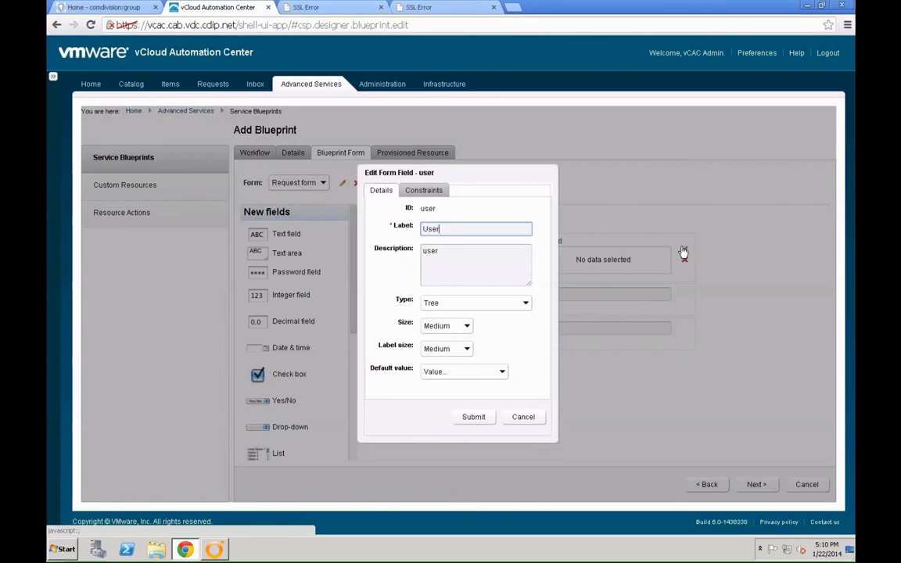
key(Tab)
key(ctrl+a)
text(Us)
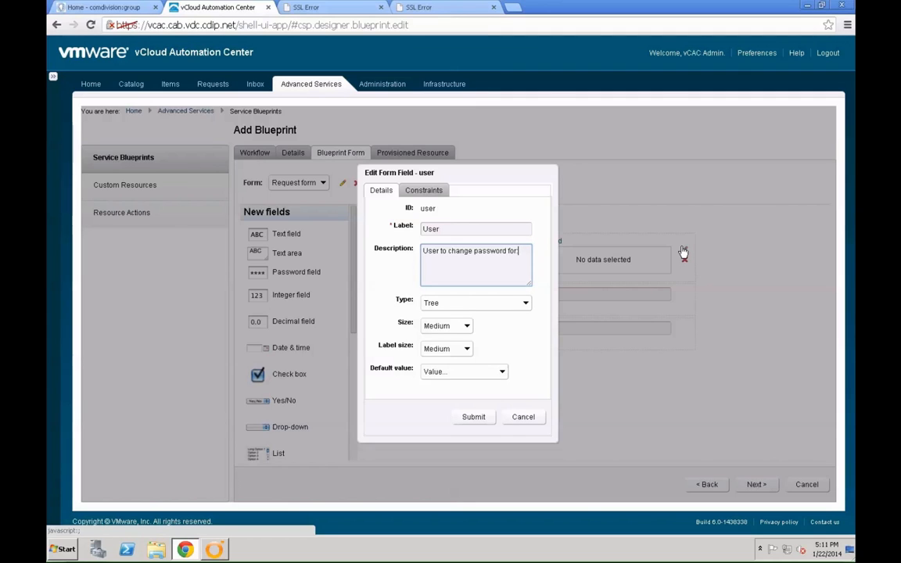
click(483, 421)
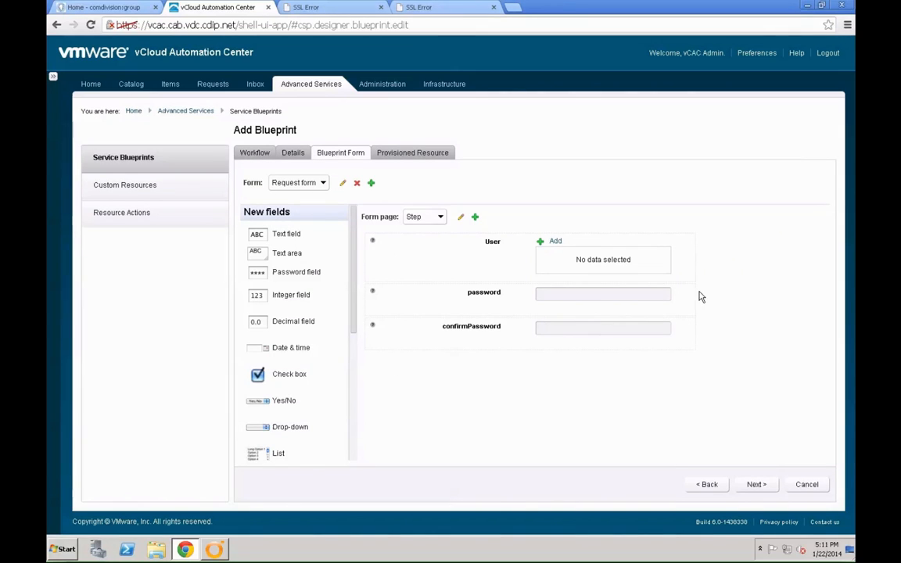
- Relabel the password fields 'Password' and 'Repeat Password'
mouse_move(684, 292)
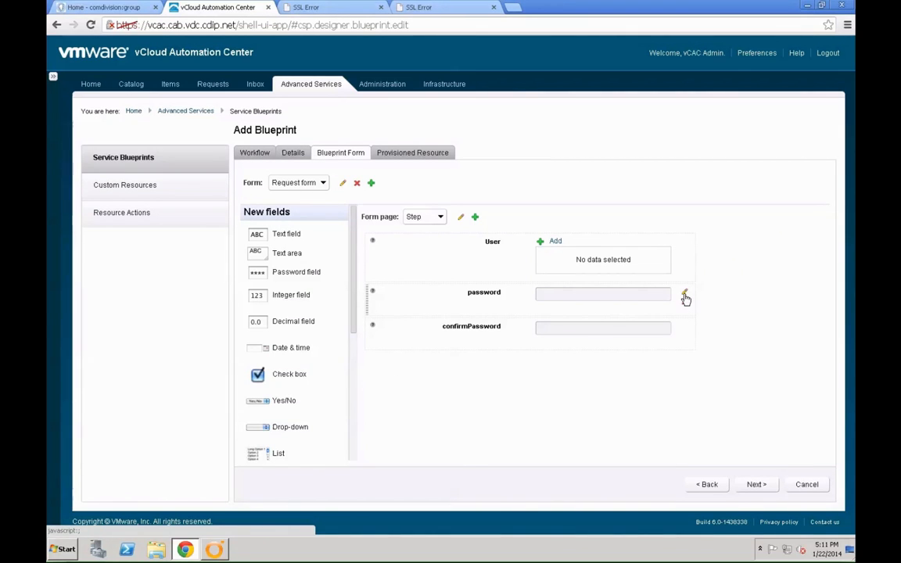
click(684, 296)
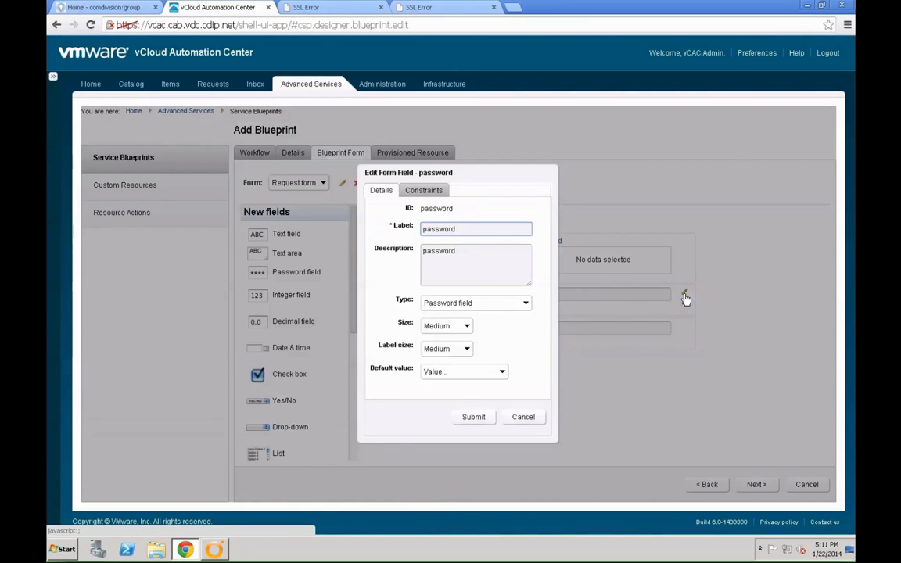
key(ctrl+a)
text(Password)
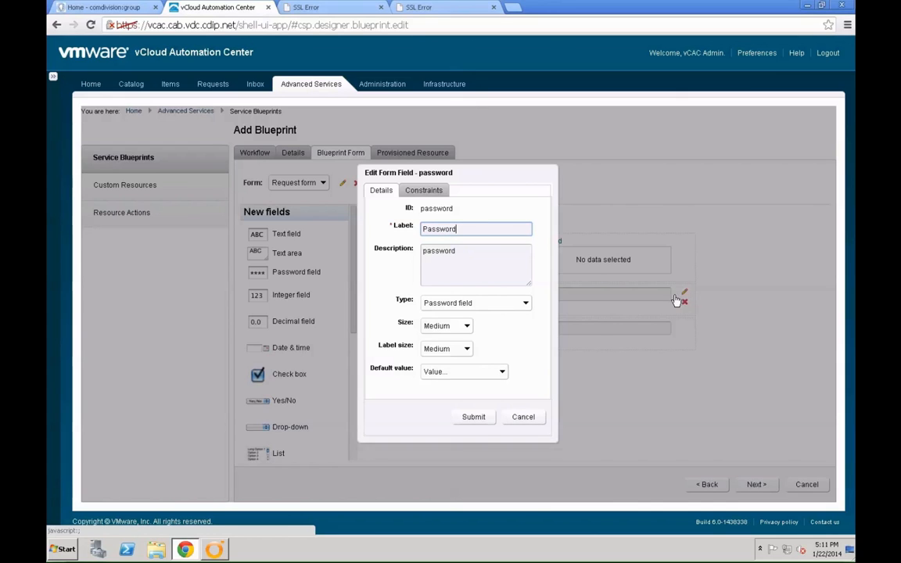
click(487, 420)
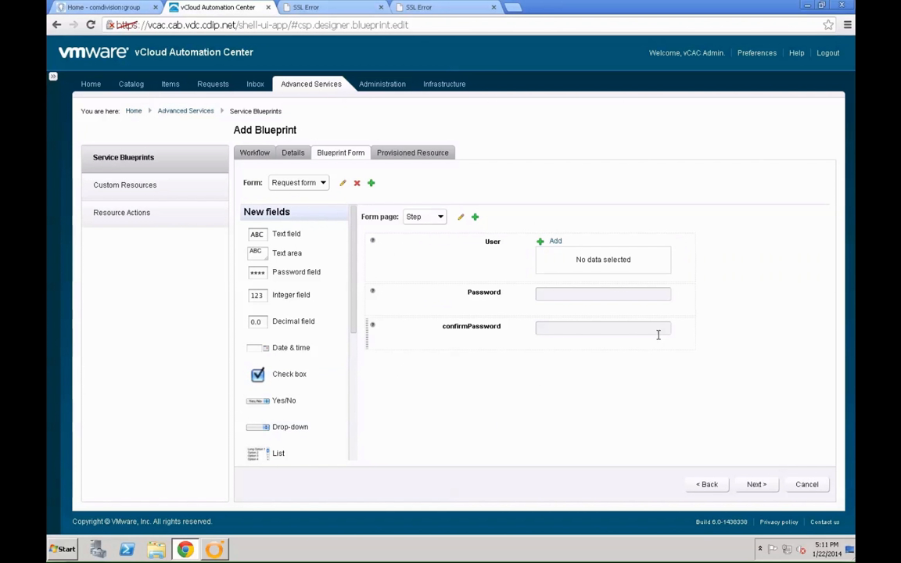
mouse_move(691, 329)
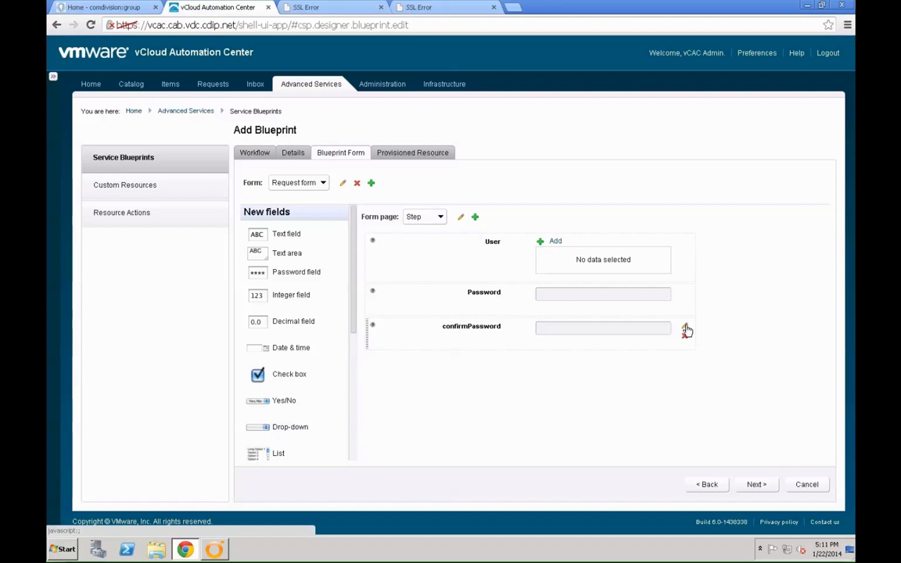
click(686, 327)
key(ctrl+a)
text(R)
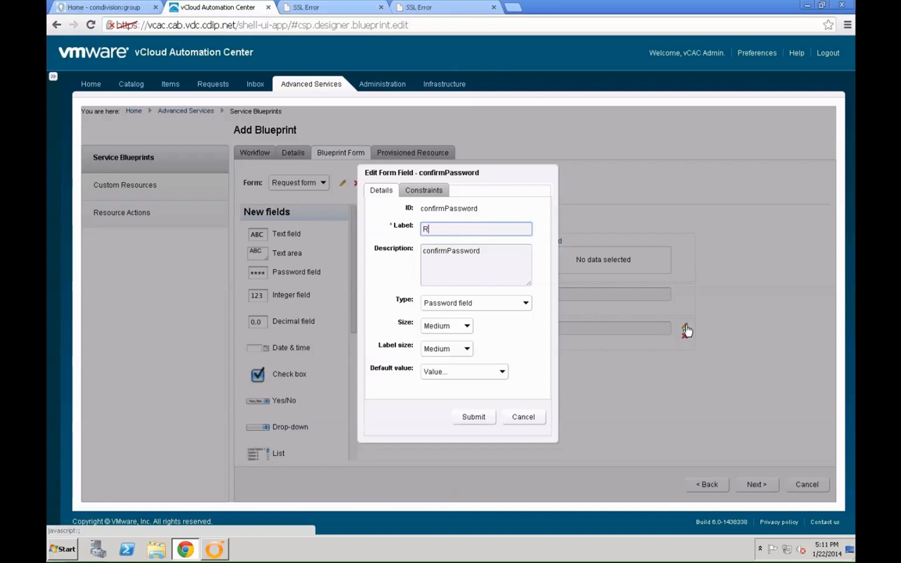
text(epeat Password)
click(487, 418)
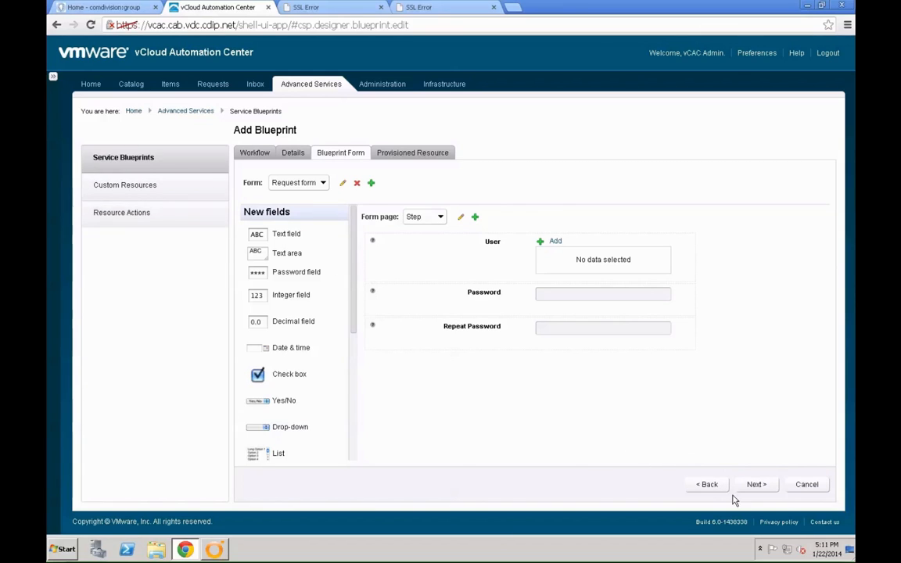
click(754, 485)
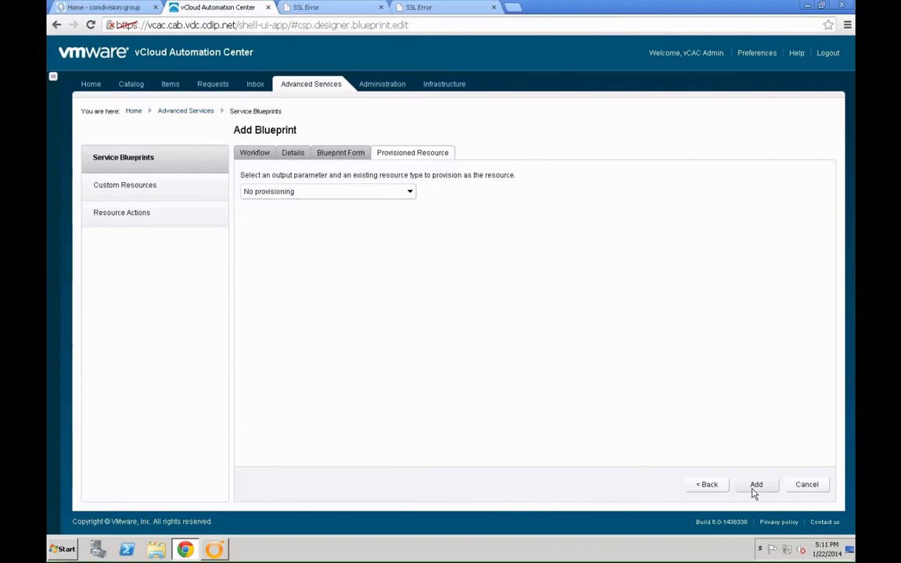
- Add the Change AD User Password blueprint with No provisioning
click(753, 488)
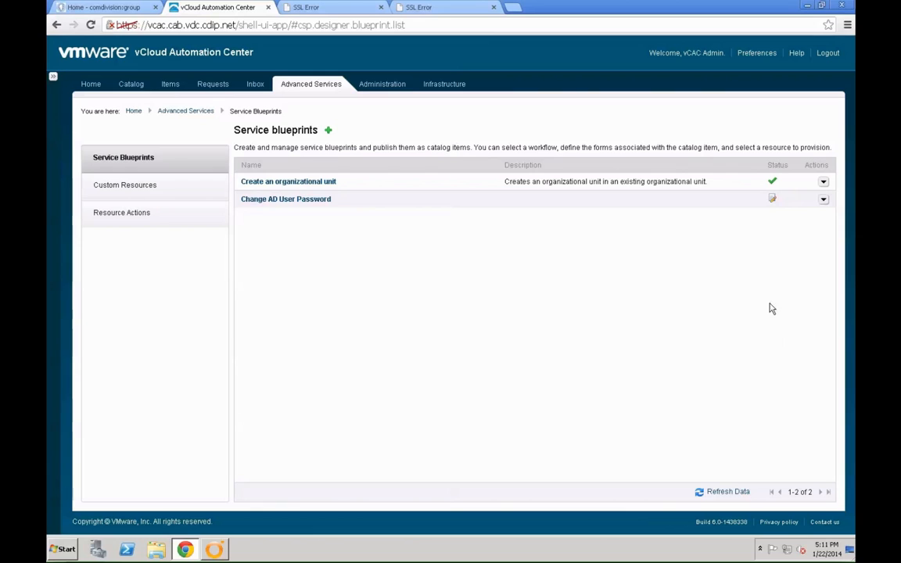
click(823, 200)
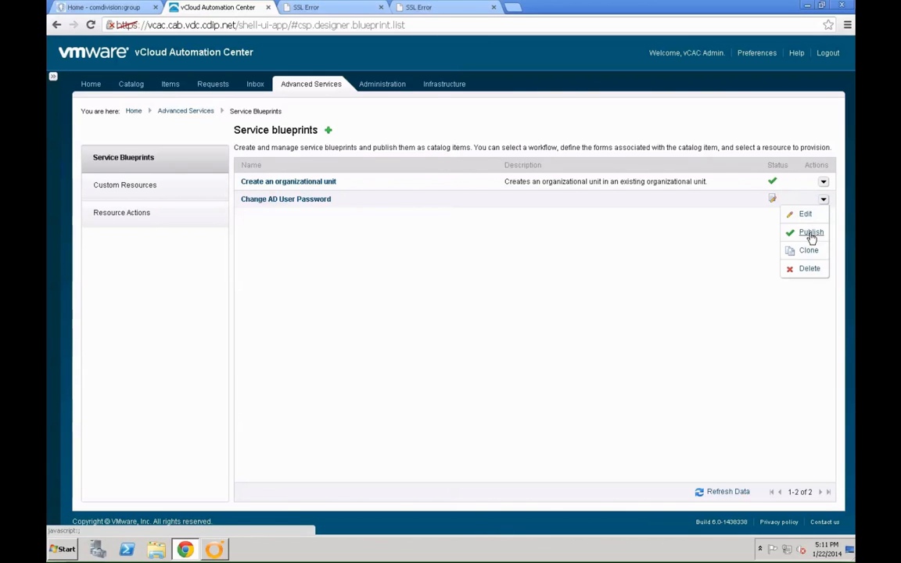
- Choose Publish from the Change AD User Password blueprint's actions
click(811, 233)
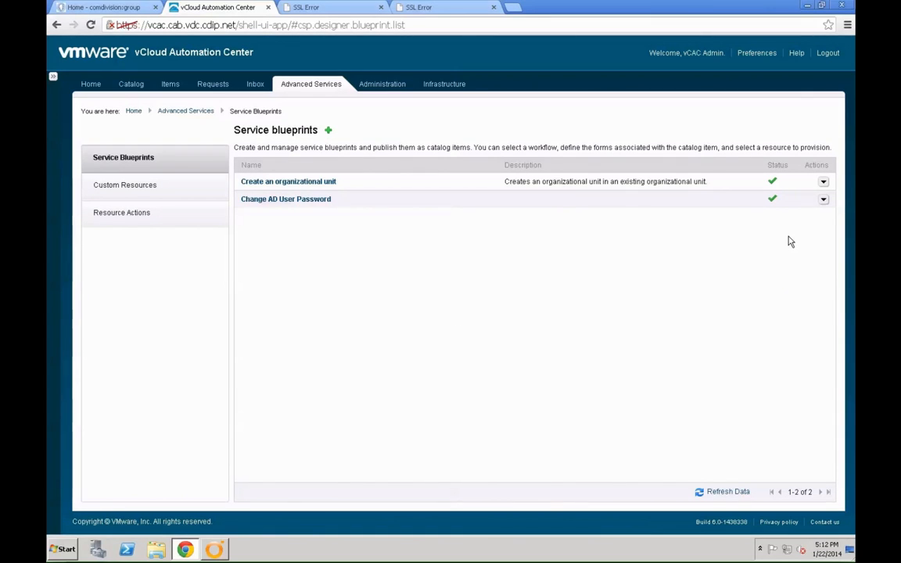
- In Catalog Items, assign Change AD User Password to the Active Directory service
click(376, 88)
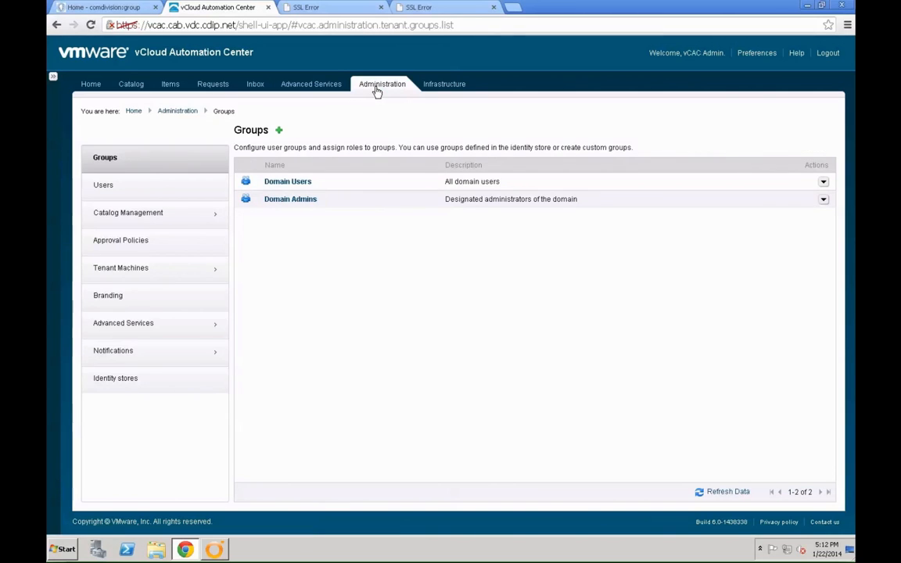
click(191, 221)
click(187, 217)
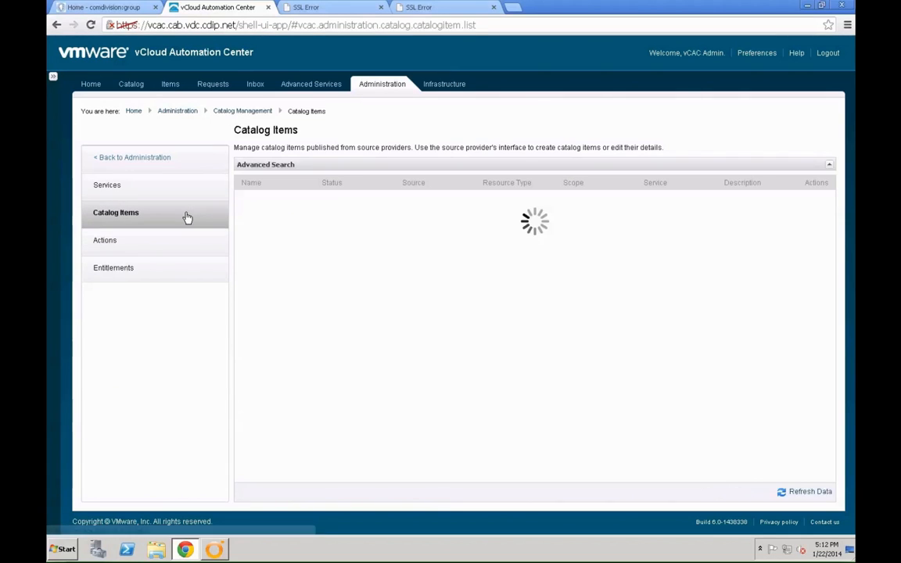
click(822, 231)
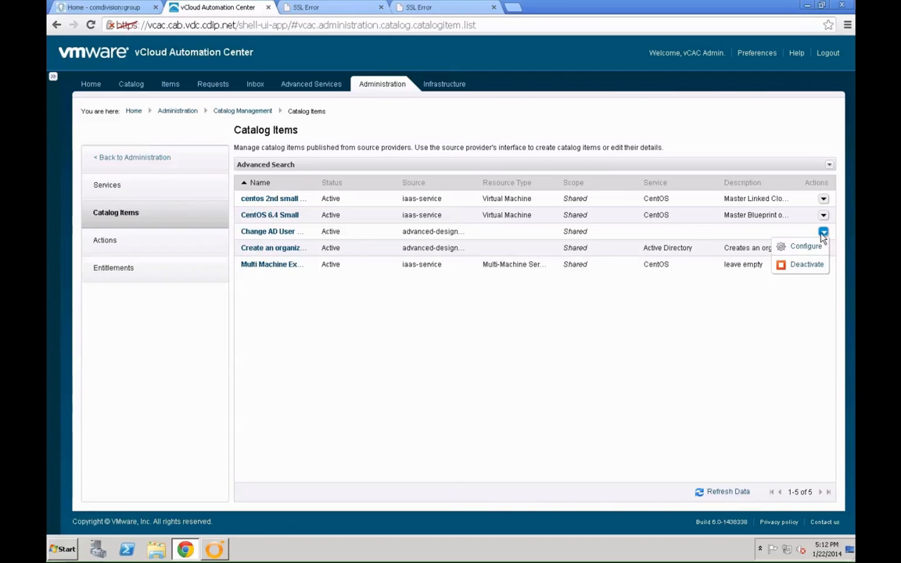
click(803, 246)
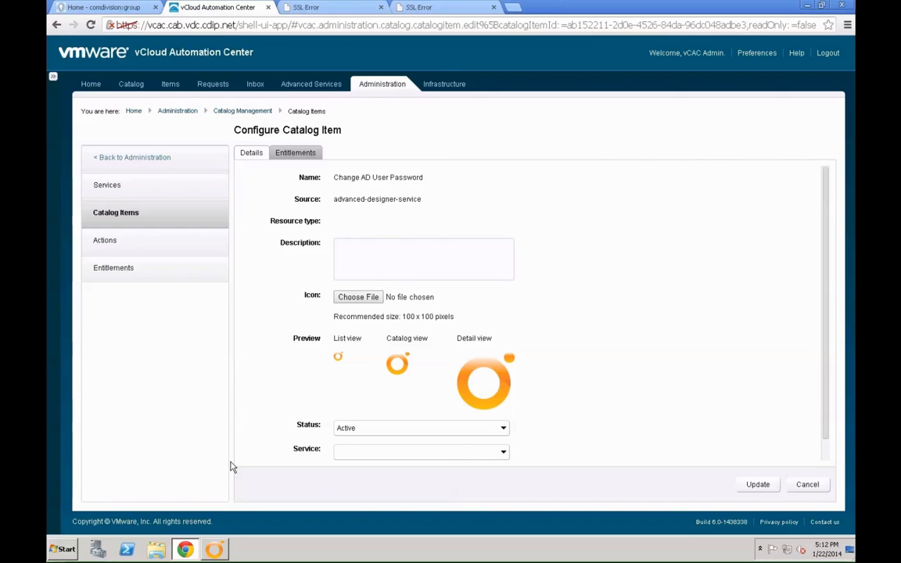
click(481, 453)
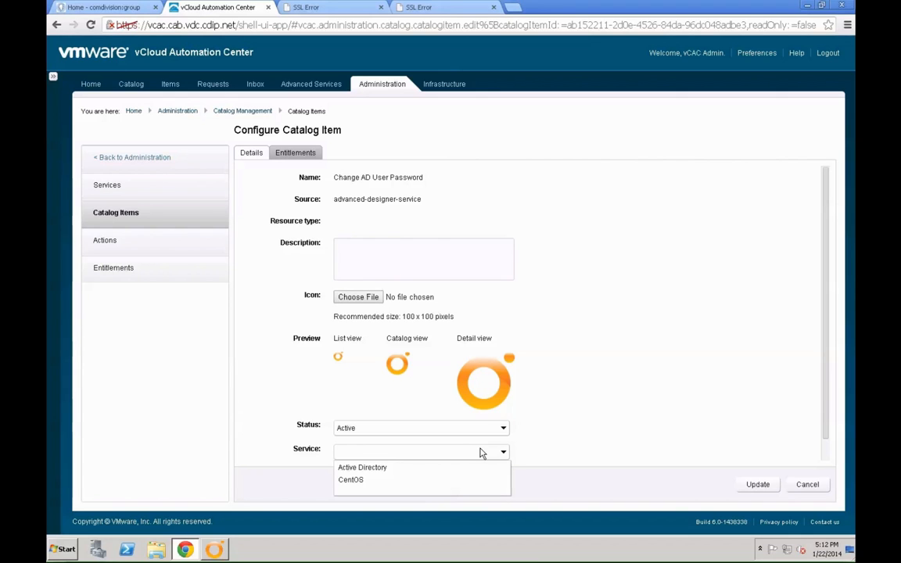
click(367, 468)
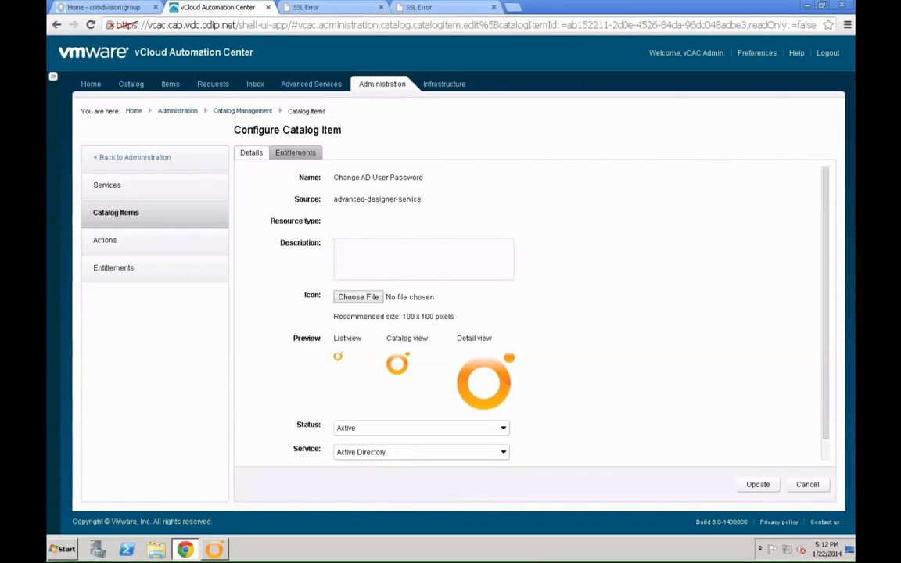
click(742, 485)
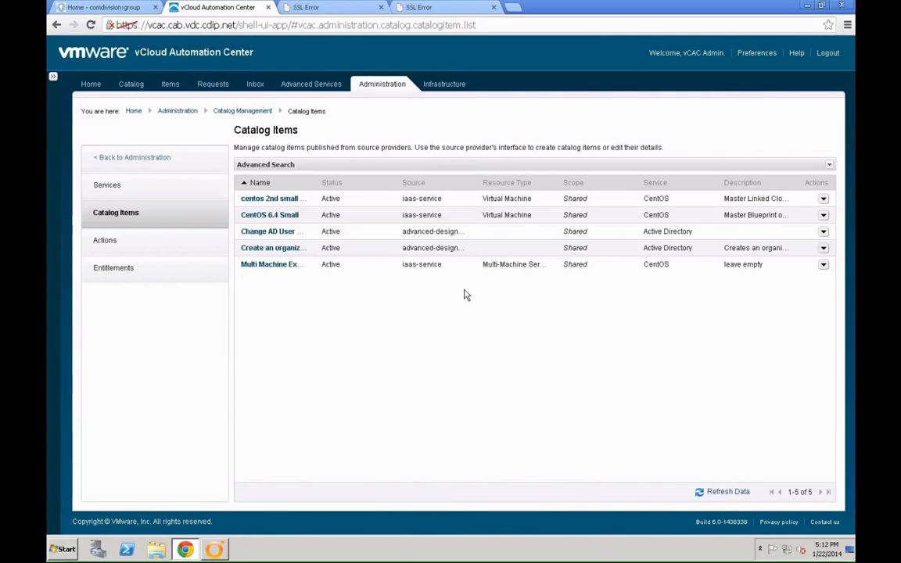
click(144, 270)
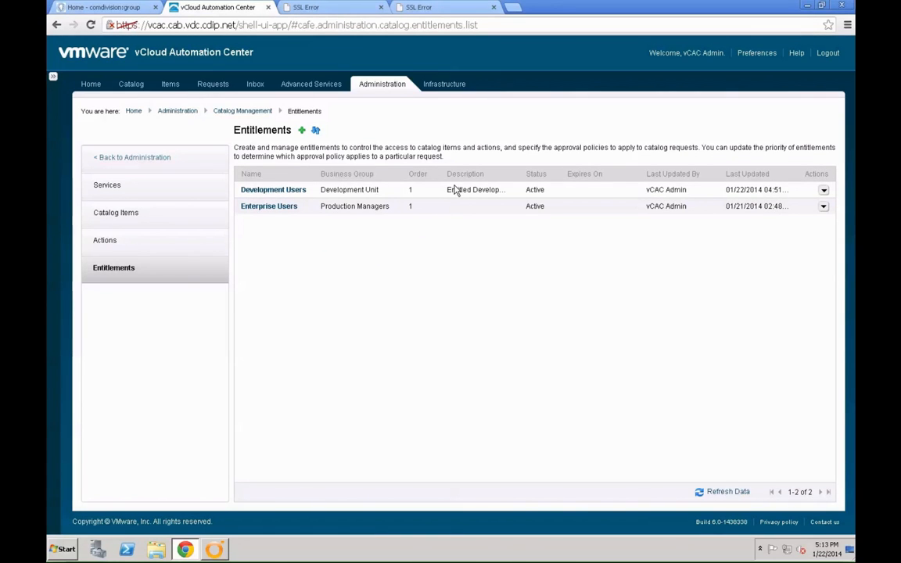
- Add Change AD User Password to Development Users' entitled catalog items and update it
click(822, 190)
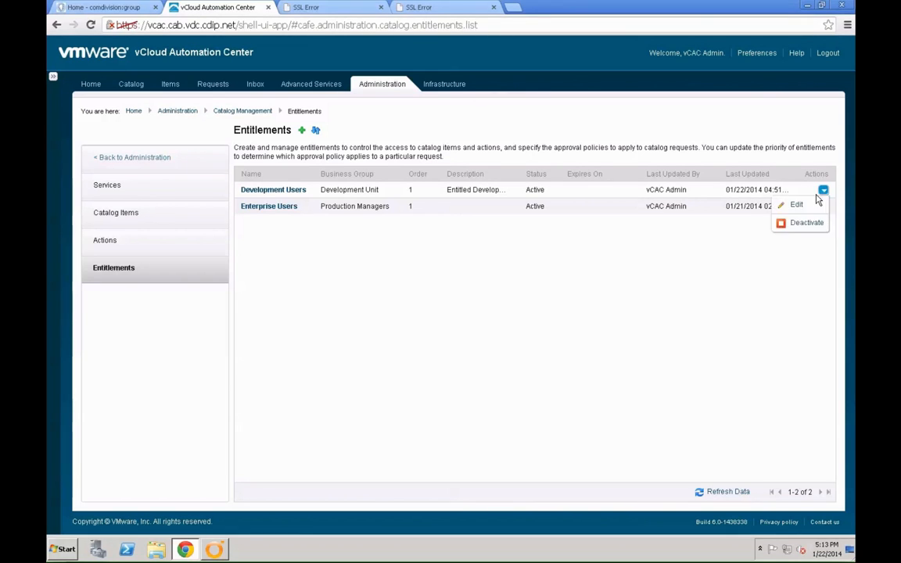
click(823, 190)
click(796, 204)
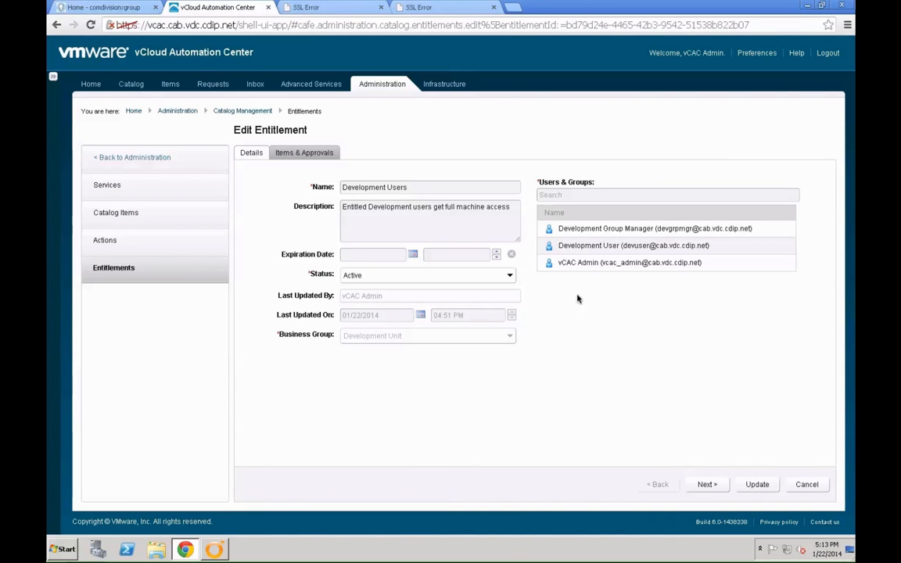
click(301, 155)
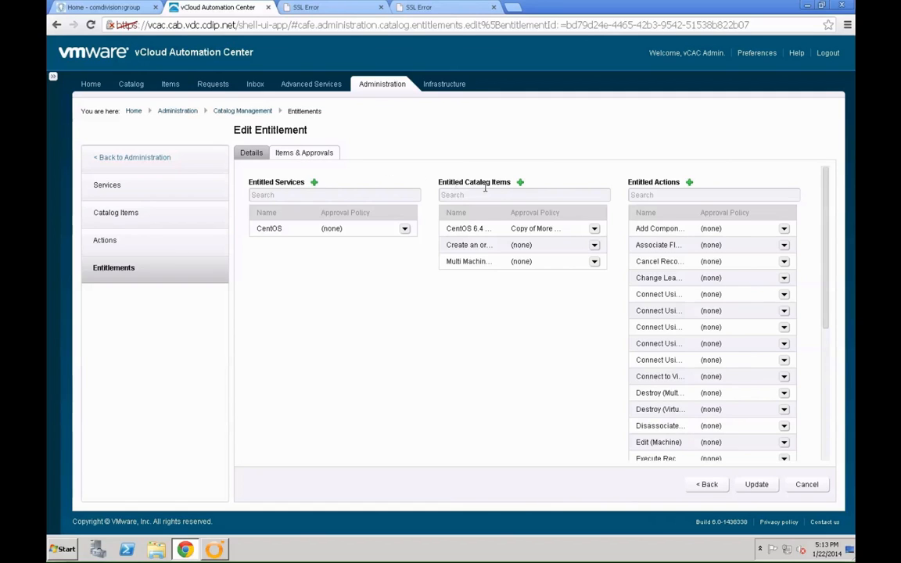
click(520, 185)
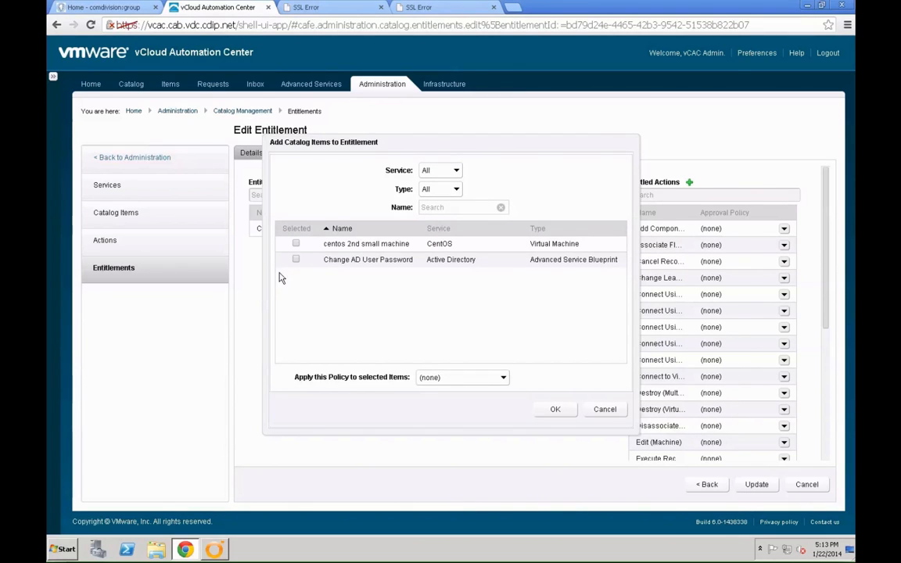
click(296, 260)
click(554, 410)
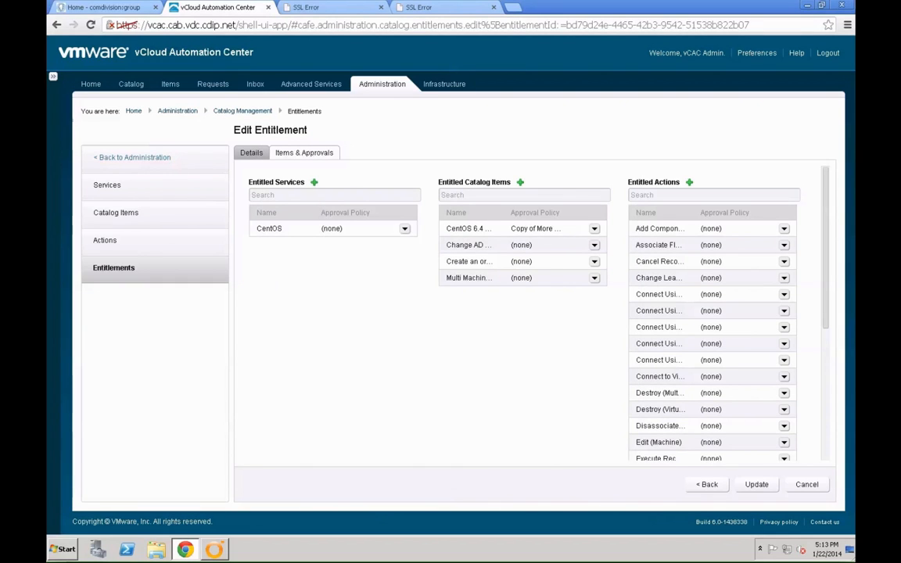
click(758, 486)
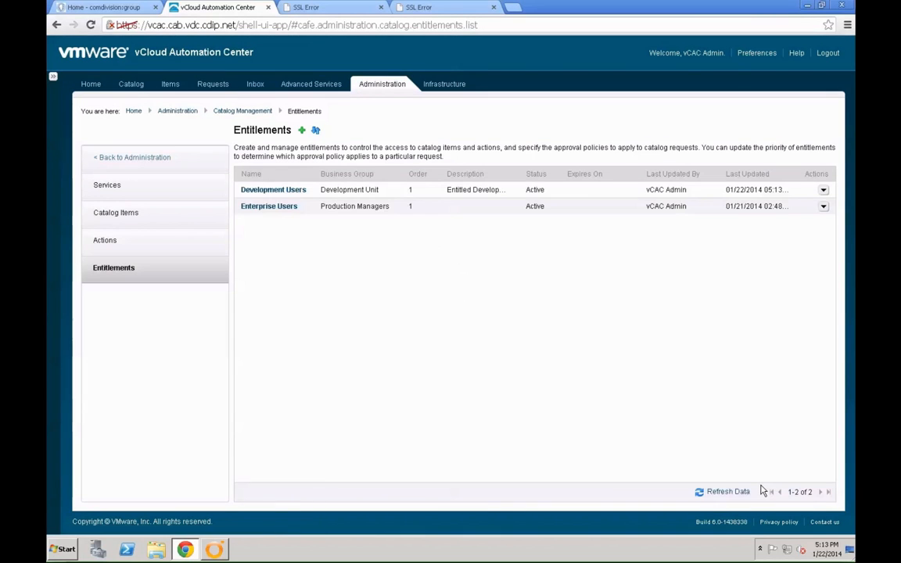
- Request Change AD User Password from the catalog with the description 'Change Dev User password'
click(131, 84)
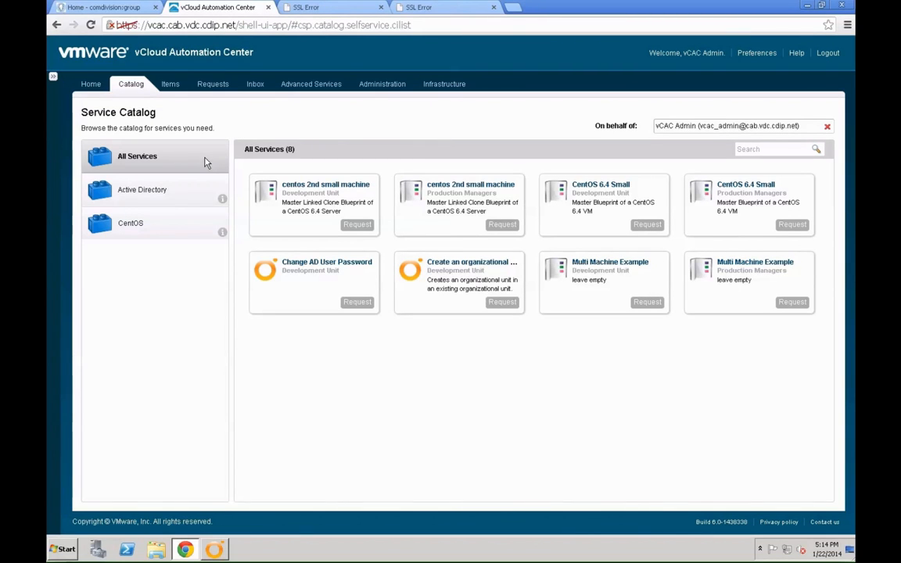
click(356, 302)
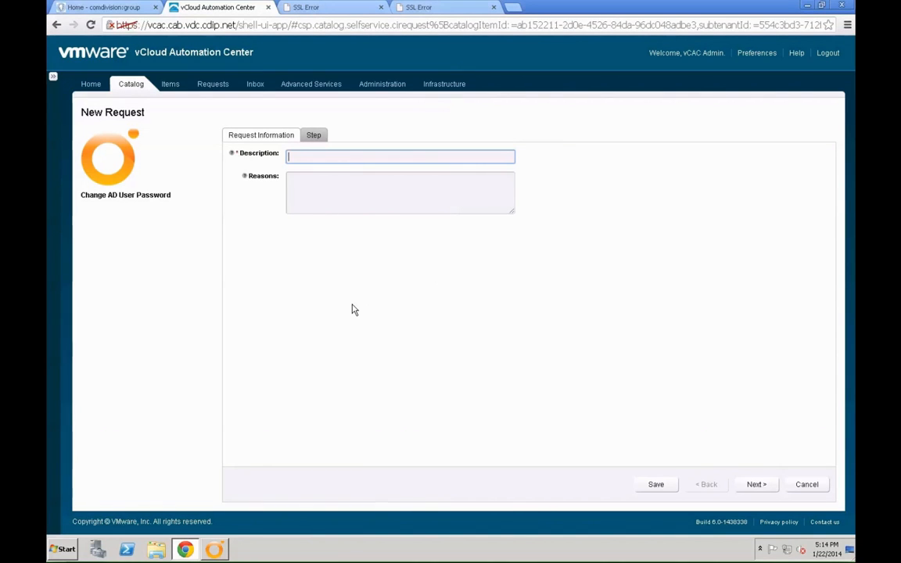
text(Change Dec)
key(BackSpace)
text(v User P)
key(BackSpace)
text(password)
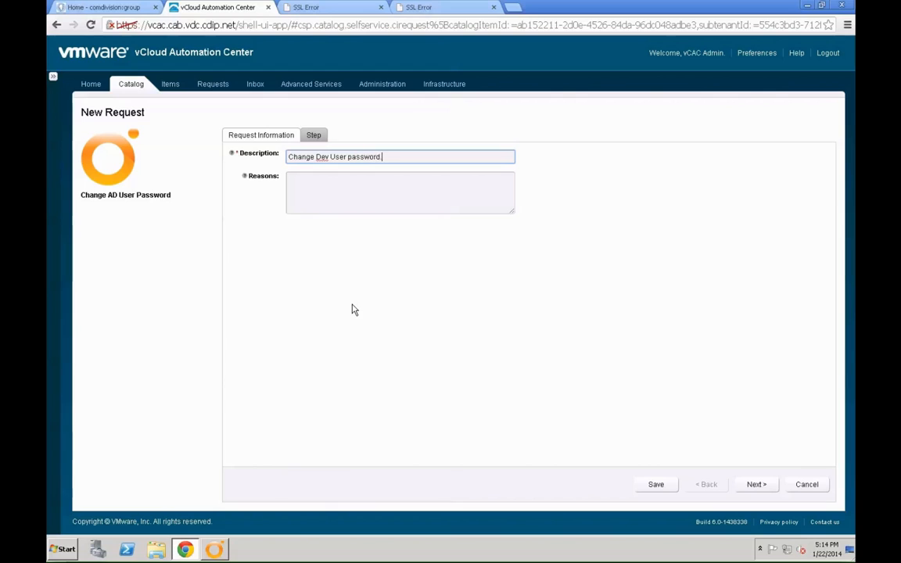
- Enter a reason about needing to change the password and continue to the User/Password step
key(Tab)
text(We nee)
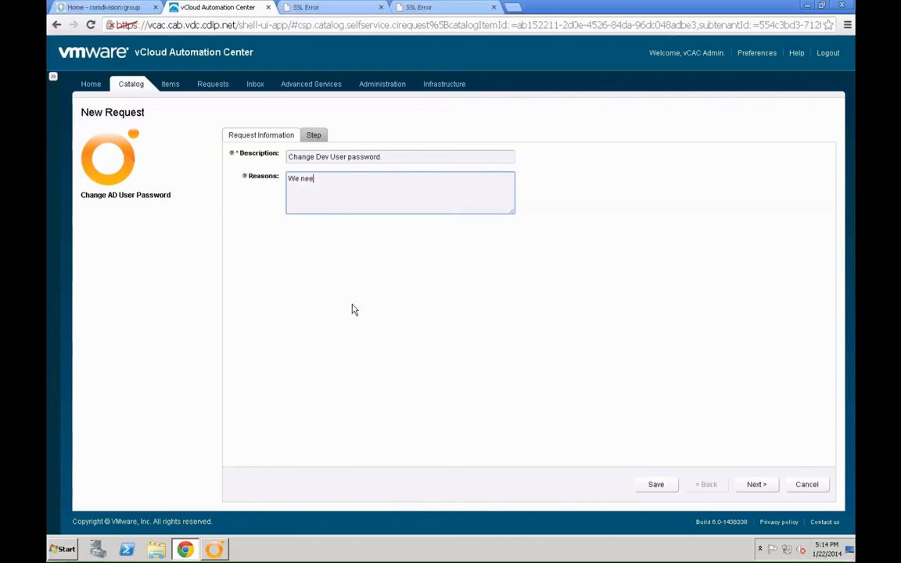
text(d to change the password)
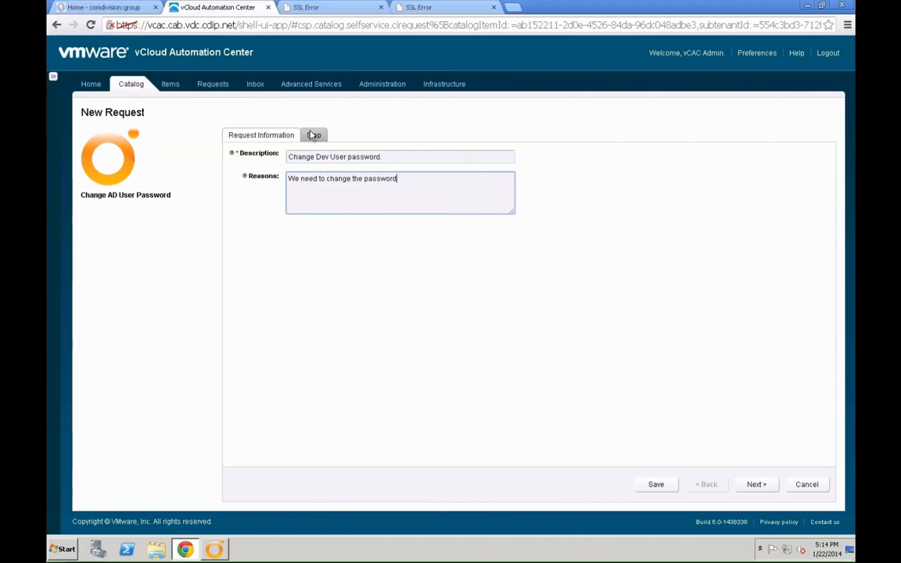
click(754, 485)
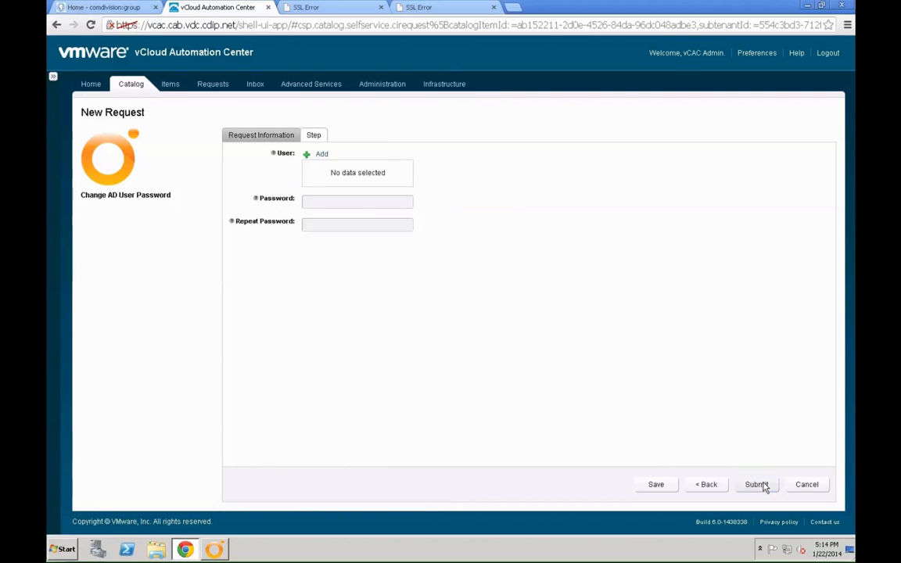
- Choose Development User from the ldaps > cab > Users directory tree as the target user
click(318, 160)
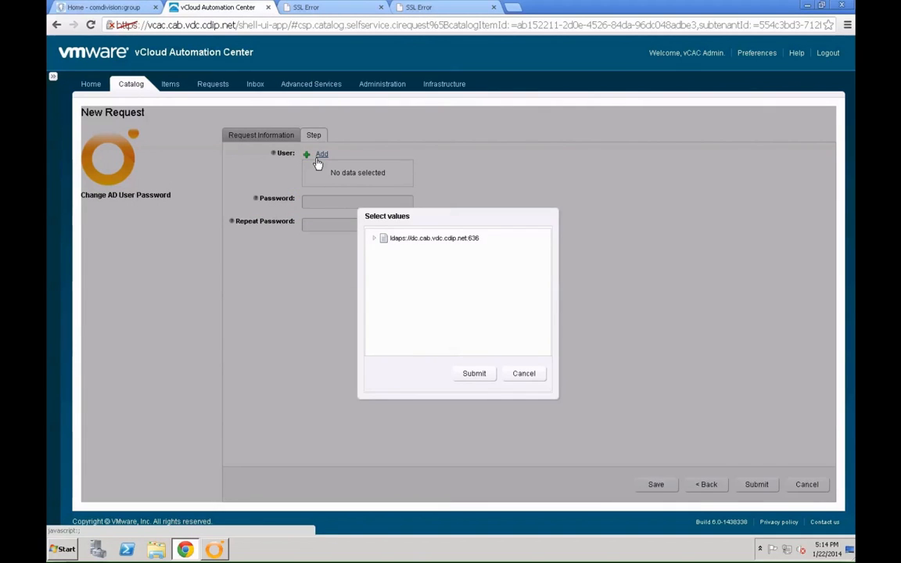
click(374, 239)
click(382, 251)
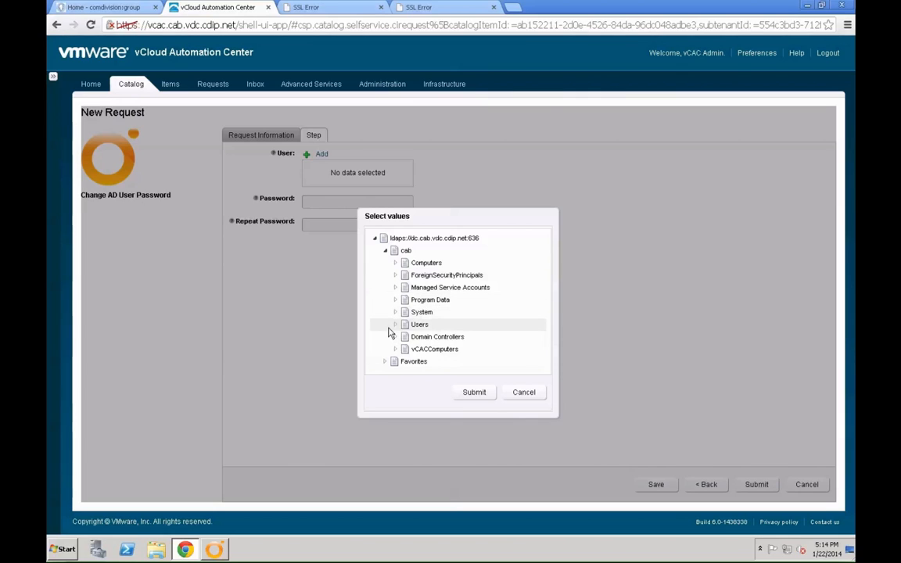
click(396, 324)
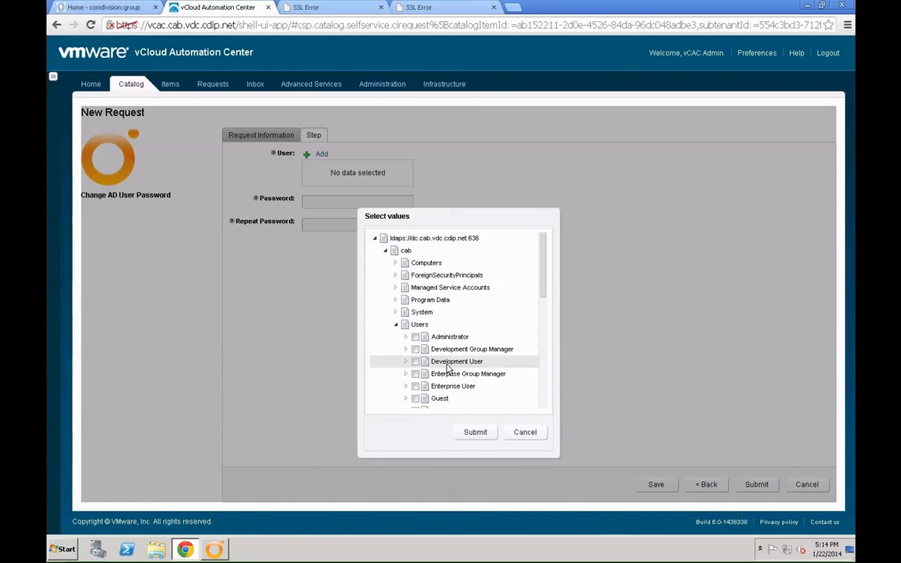
click(416, 362)
click(475, 431)
- Enter and confirm the new password, submit the request, then log out of the portal
click(316, 190)
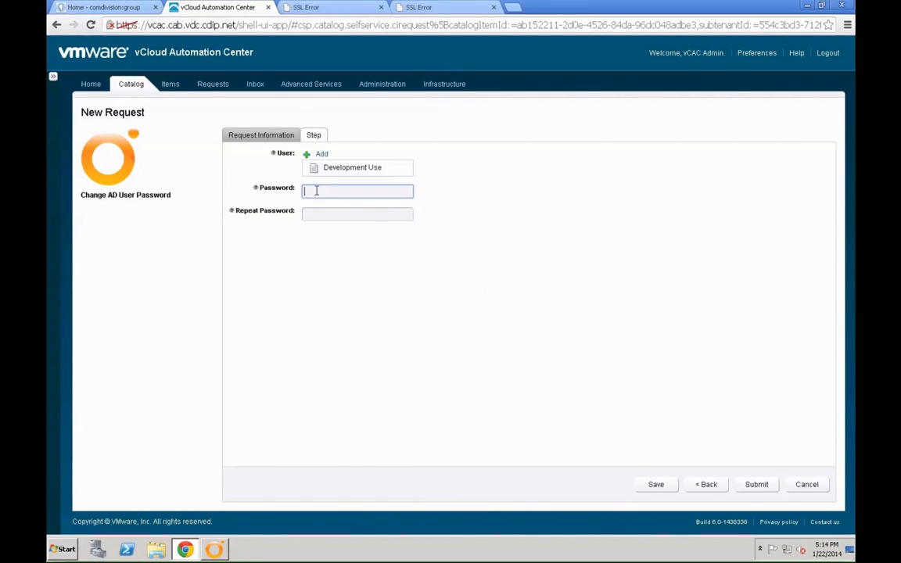
text(••••••)
key(Tab)
text(••••••)
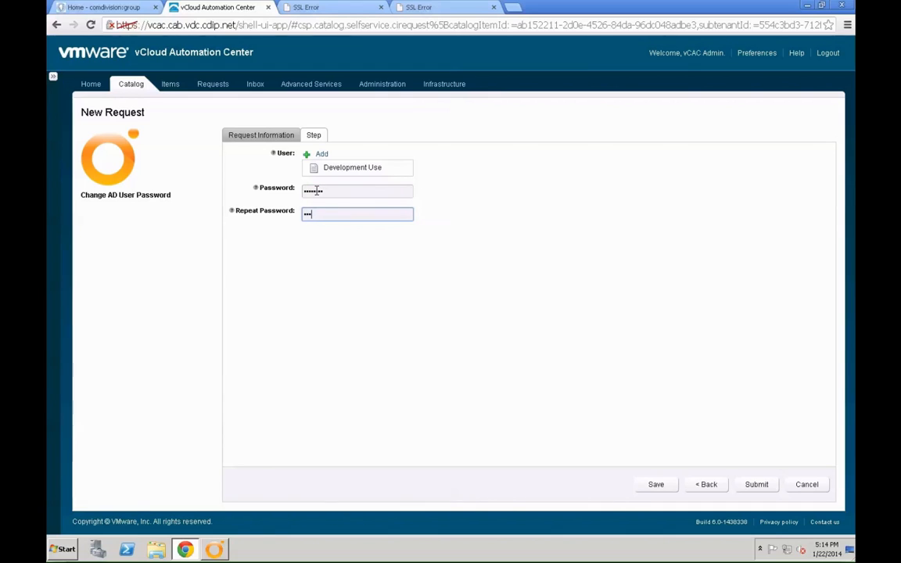
text(••)
click(764, 483)
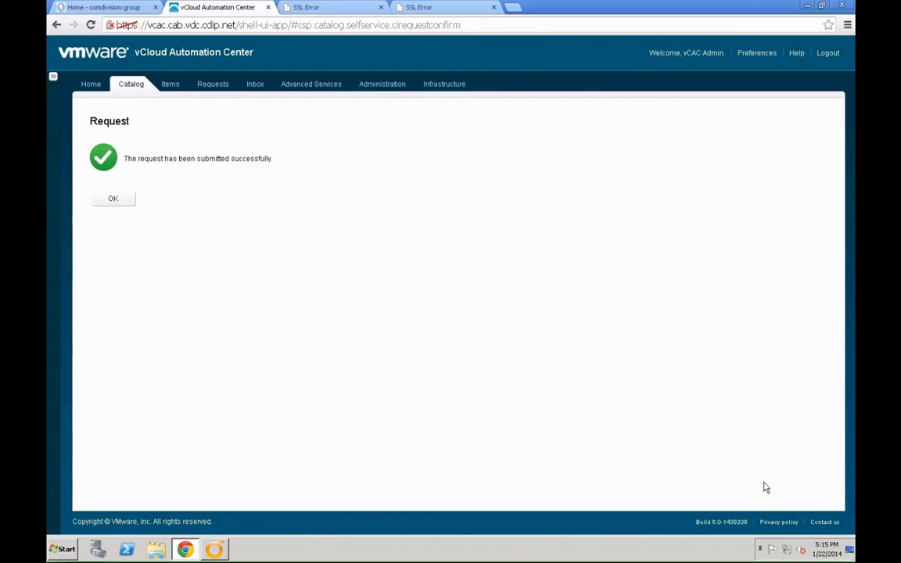
click(94, 201)
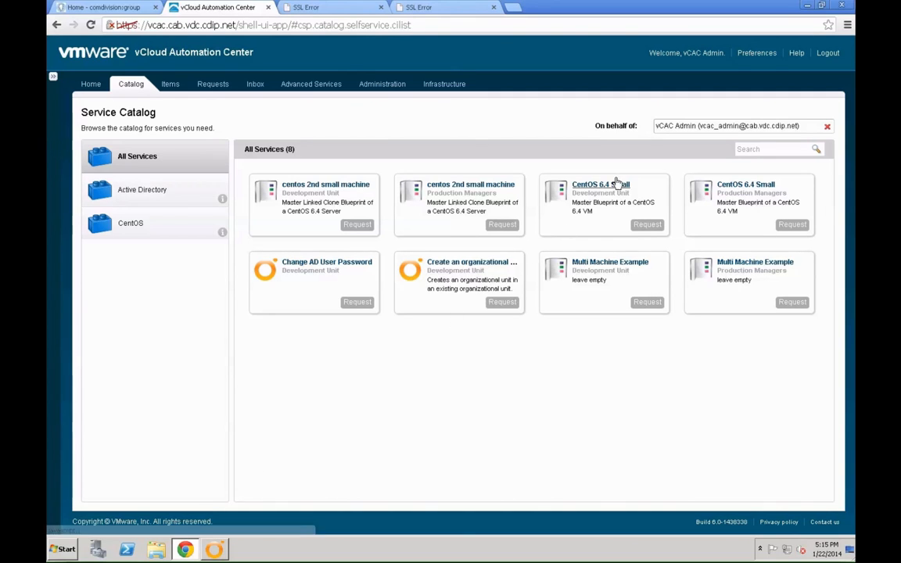
click(825, 54)
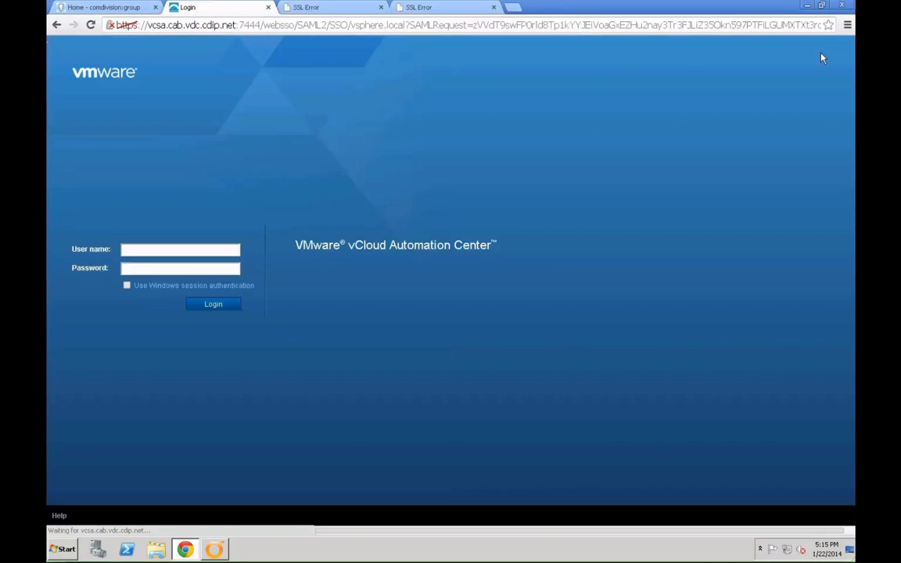
click(215, 550)
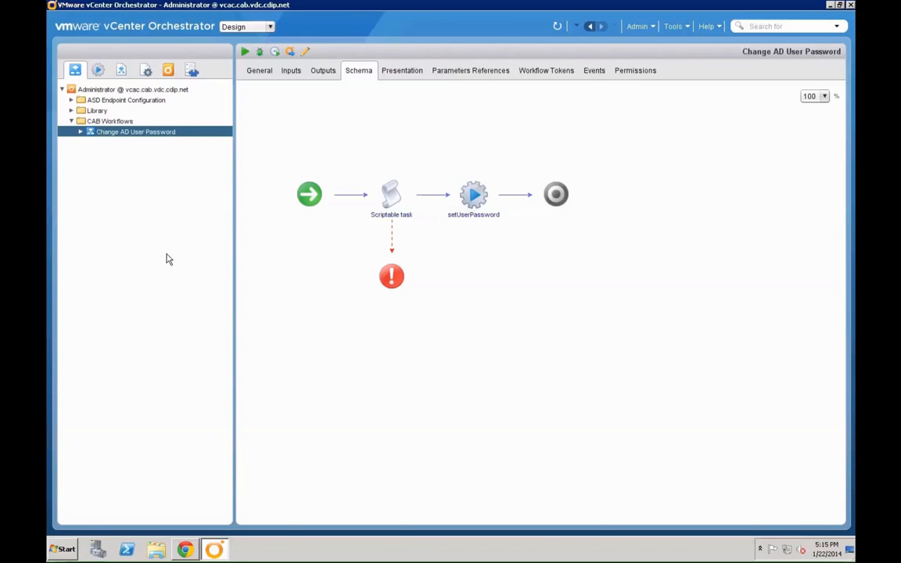
- Review the logs and variables of the completed 17:15:06 Change AD User Password run
click(79, 132)
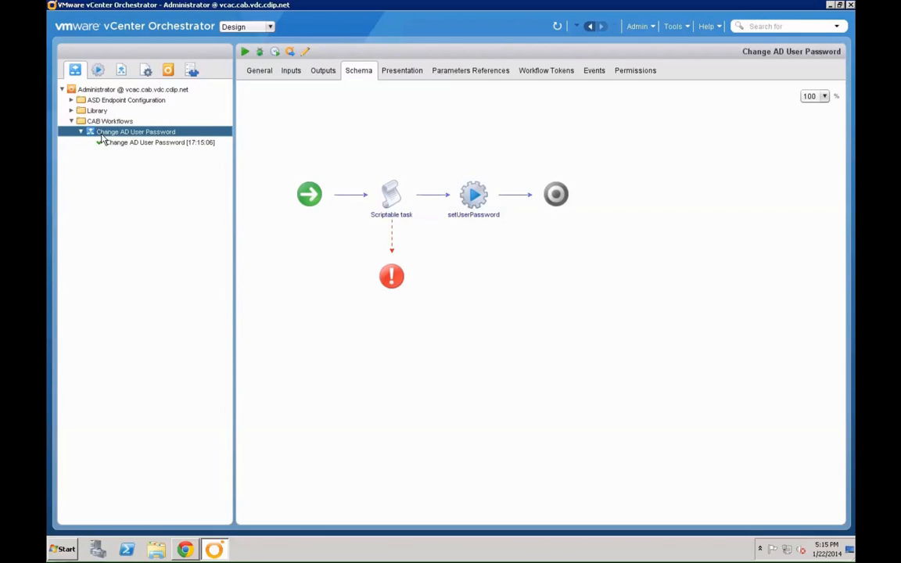
click(123, 144)
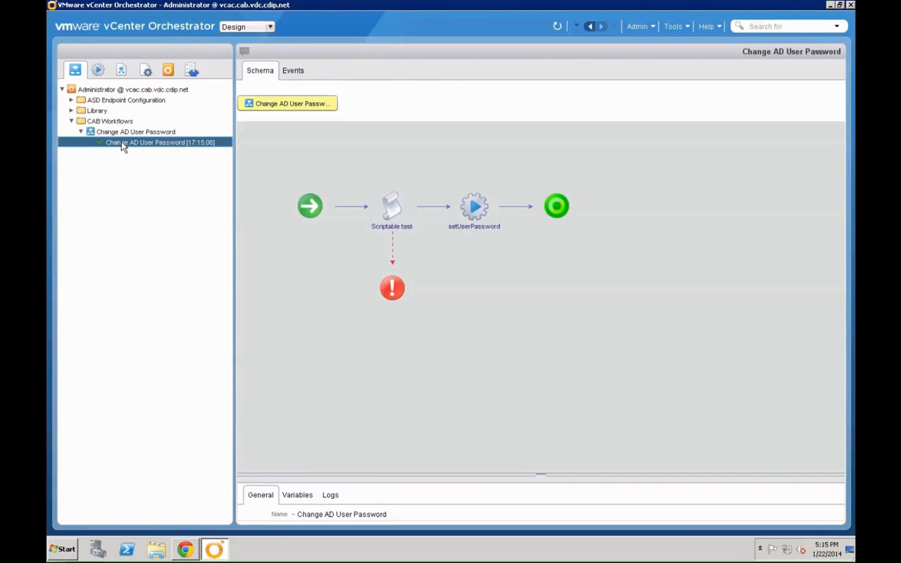
click(330, 495)
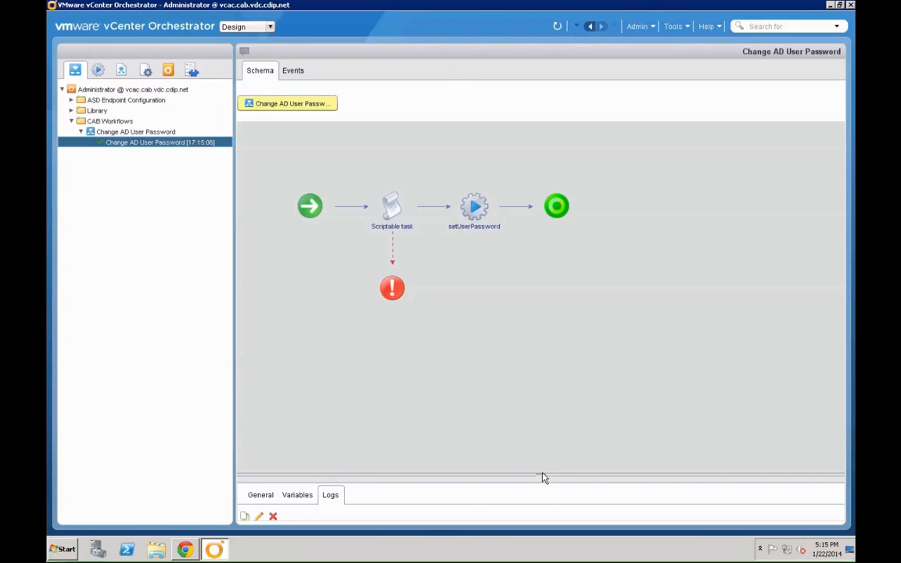
drag(541, 473, 539, 368)
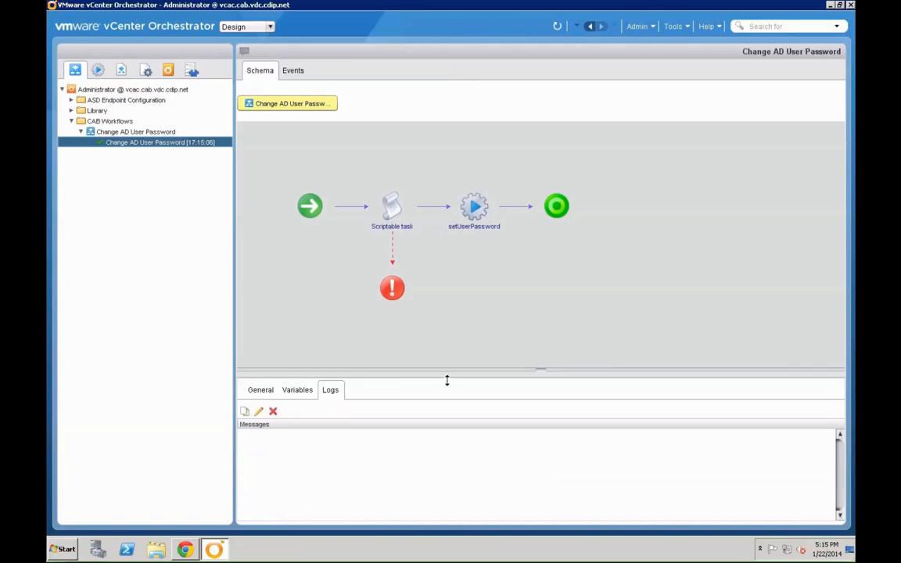
click(289, 395)
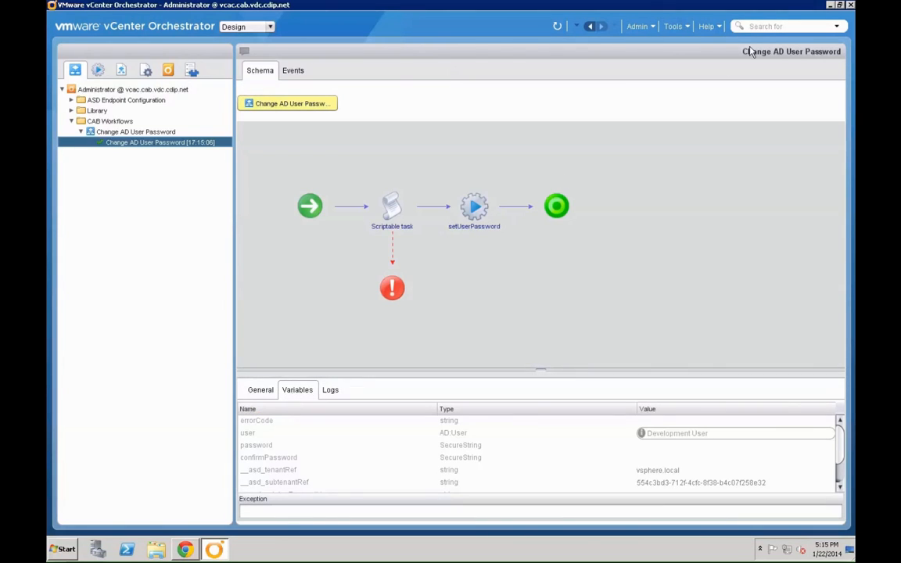
- Close the Orchestrator client and confirm closing
mouse_move(569, 5)
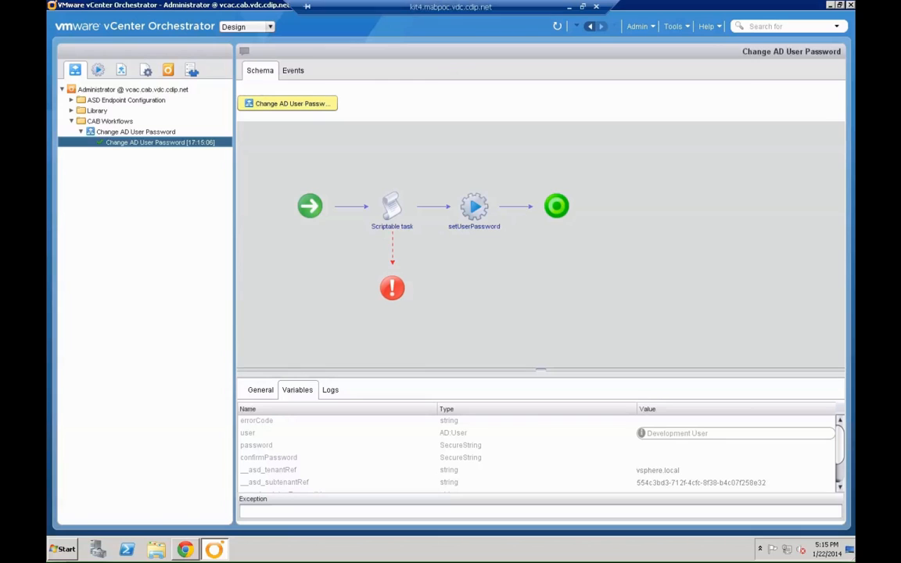
click(851, 5)
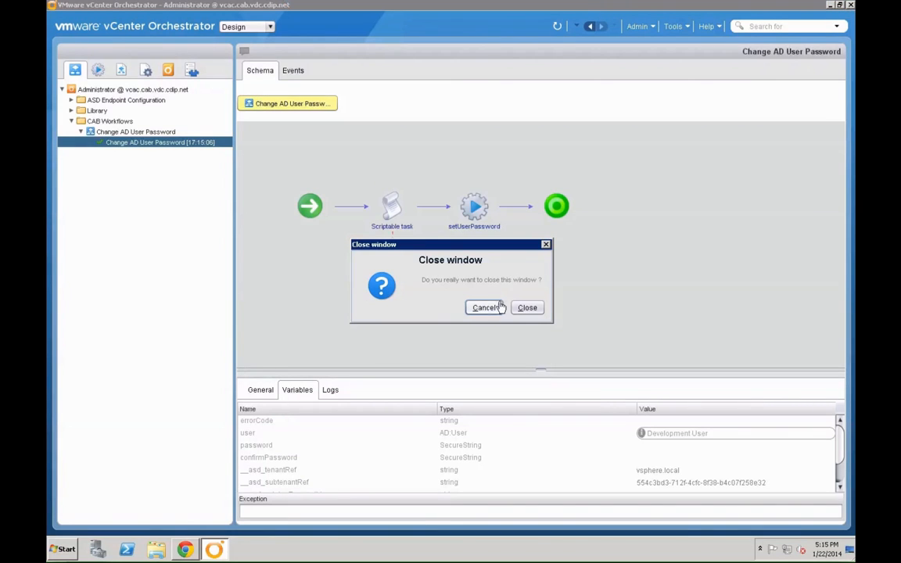
click(527, 308)
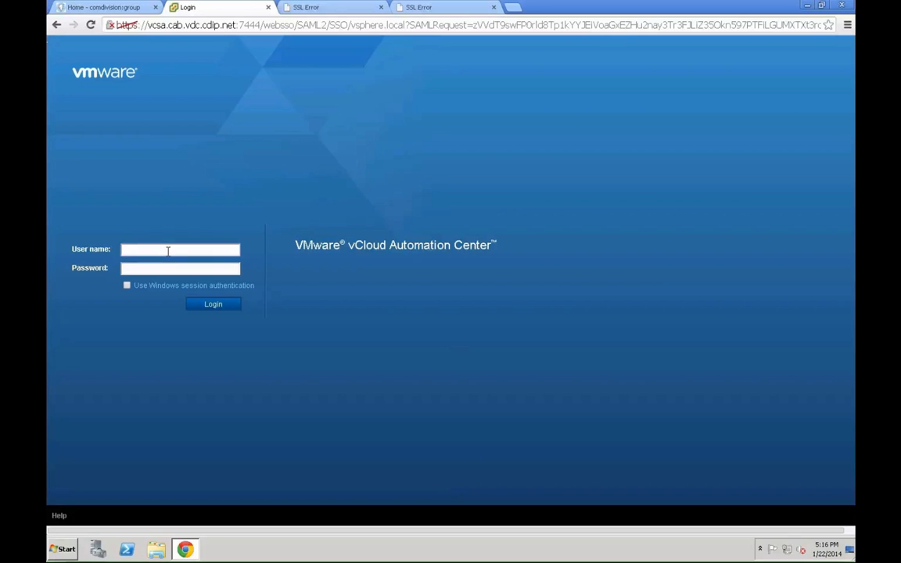
- Log in to vCloud Automation Center with the Development User's domain account and new password
click(167, 251)
key(Tab)
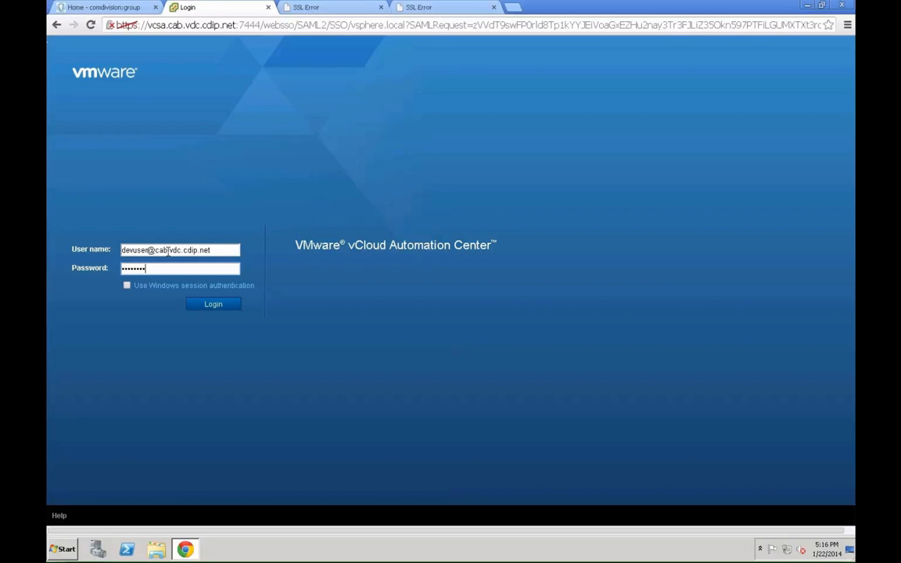
click(205, 306)
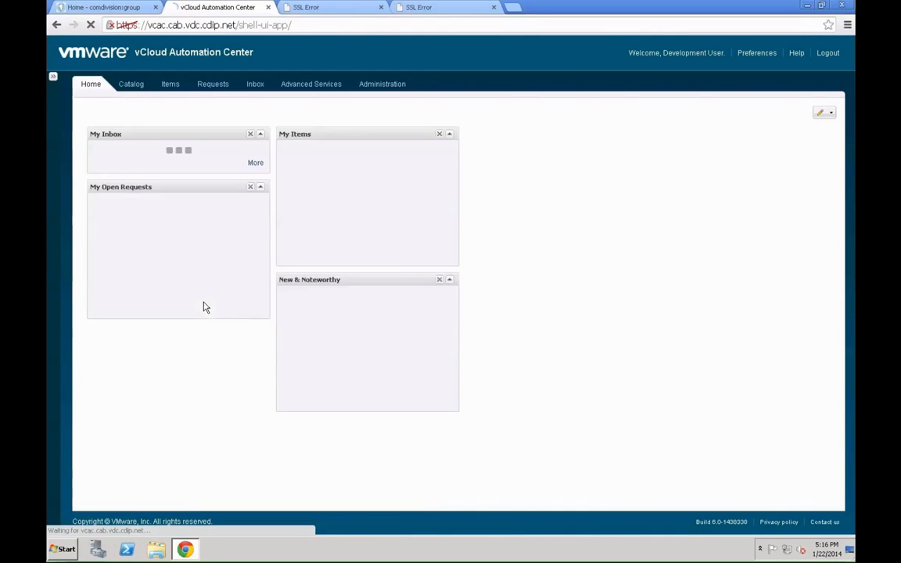